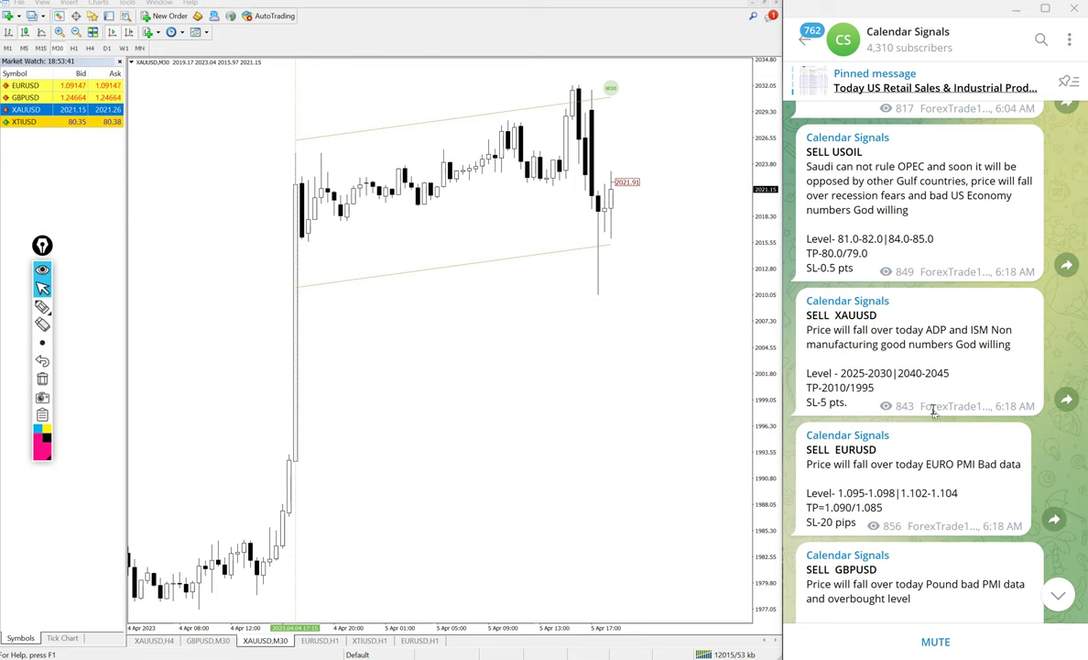
Look through the April 5 sell signals for USOIL, XAUUSD, EURUSD and GBPUSD in the Calendar Signals channel.
scroll(935, 413, up, 2)
scroll(935, 414, down, 2)
scroll(934, 413, down, 2)
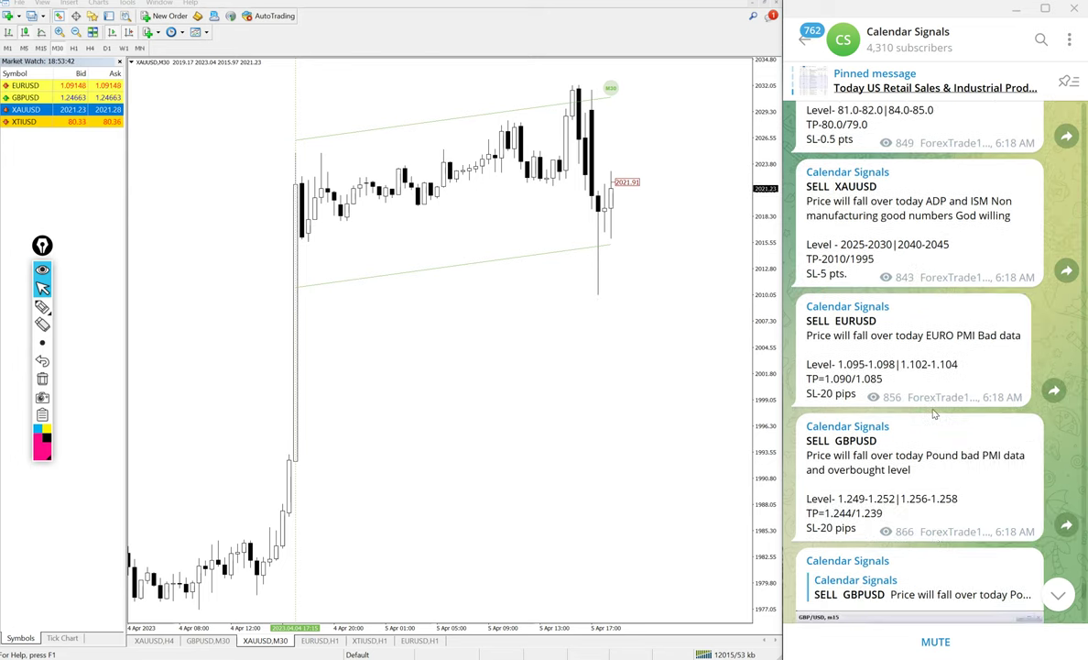
scroll(934, 413, up, 2)
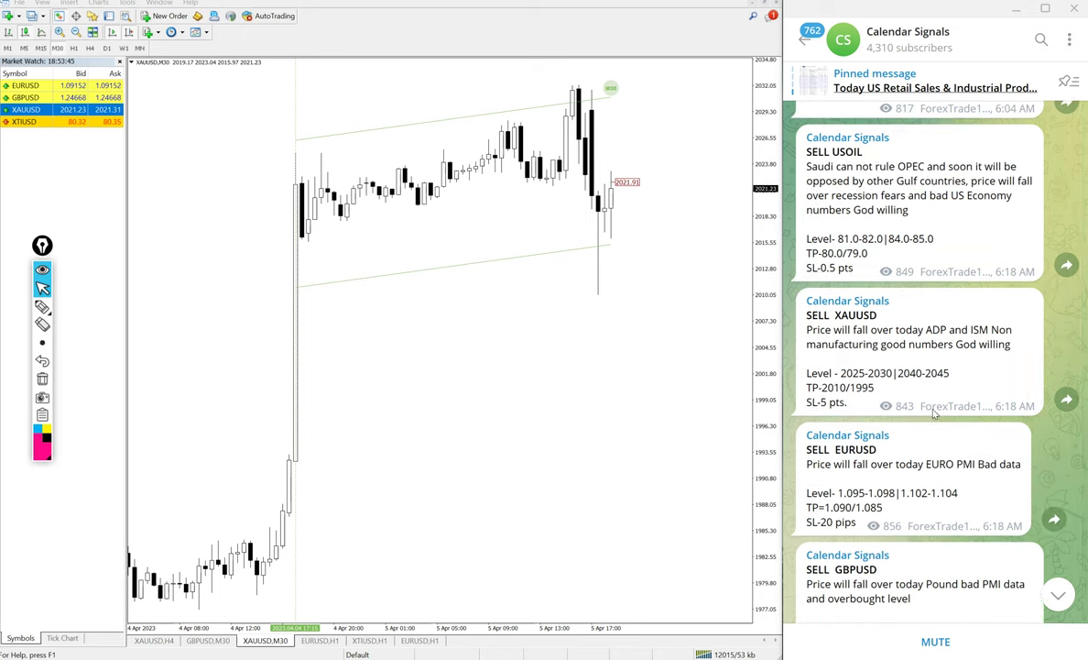
scroll(935, 413, up, 1)
scroll(934, 413, down, 2)
scroll(934, 413, up, 1)
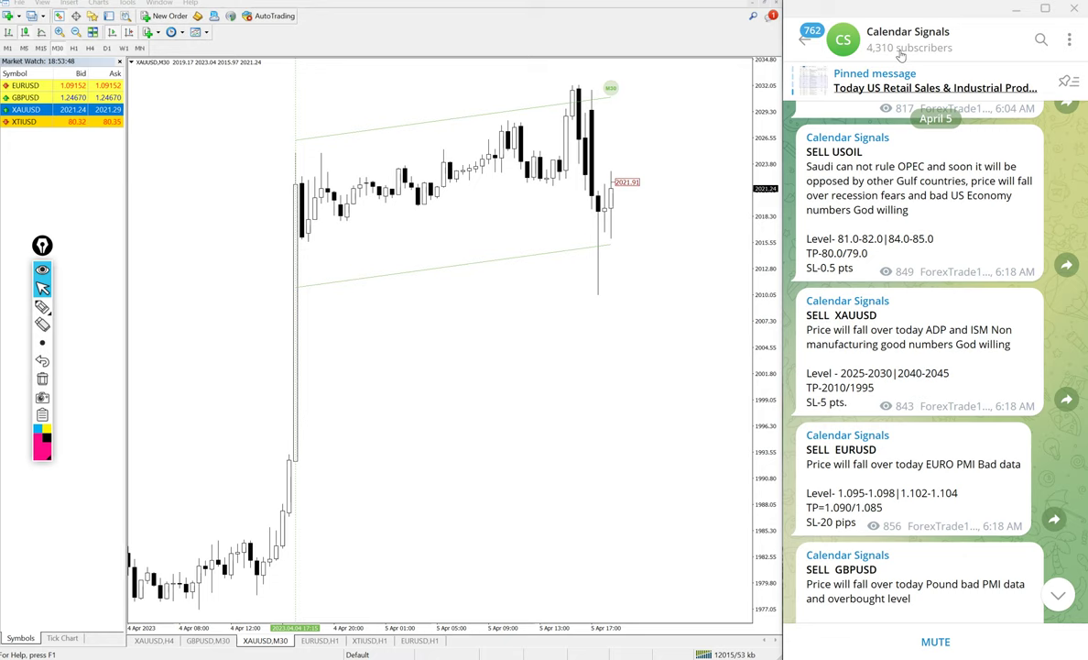
Tick the USOIL, XAUUSD, EURUSD and GBPUSD sell signals with the pen, then clear the annotations.
key(ctrl+shift+3)
mouse_move(759, 172)
mouse_down()
mouse_move(794, 226)
mouse_move(889, 153)
mouse_up()
mouse_move(760, 356)
mouse_down()
mouse_move(779, 378)
mouse_move(911, 326)
mouse_up()
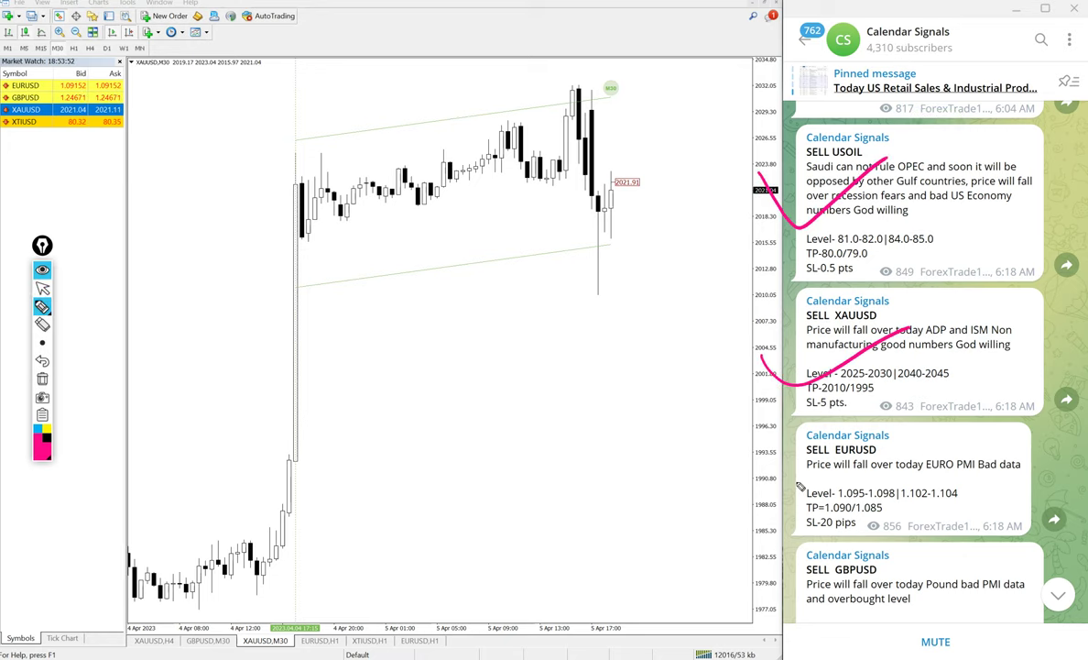
drag(767, 478, 914, 475)
mouse_move(768, 573)
mouse_down()
mouse_move(792, 599)
mouse_move(874, 572)
mouse_up()
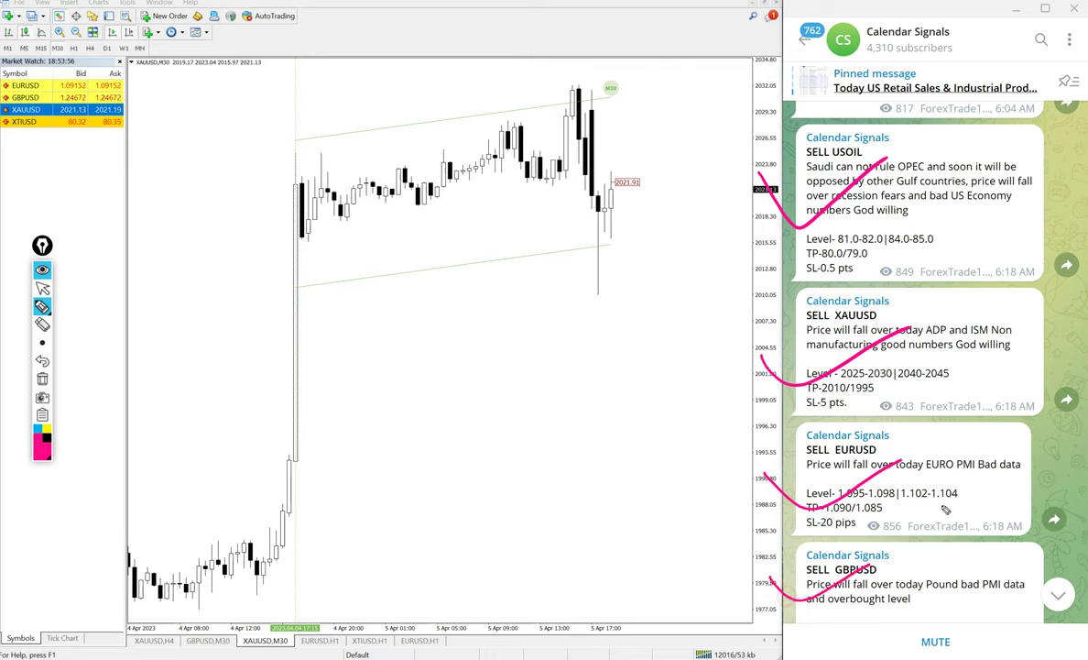
mouse_move(738, 165)
mouse_down()
mouse_move(694, 412)
mouse_move(756, 595)
mouse_up()
key(ctrl+shift+7)
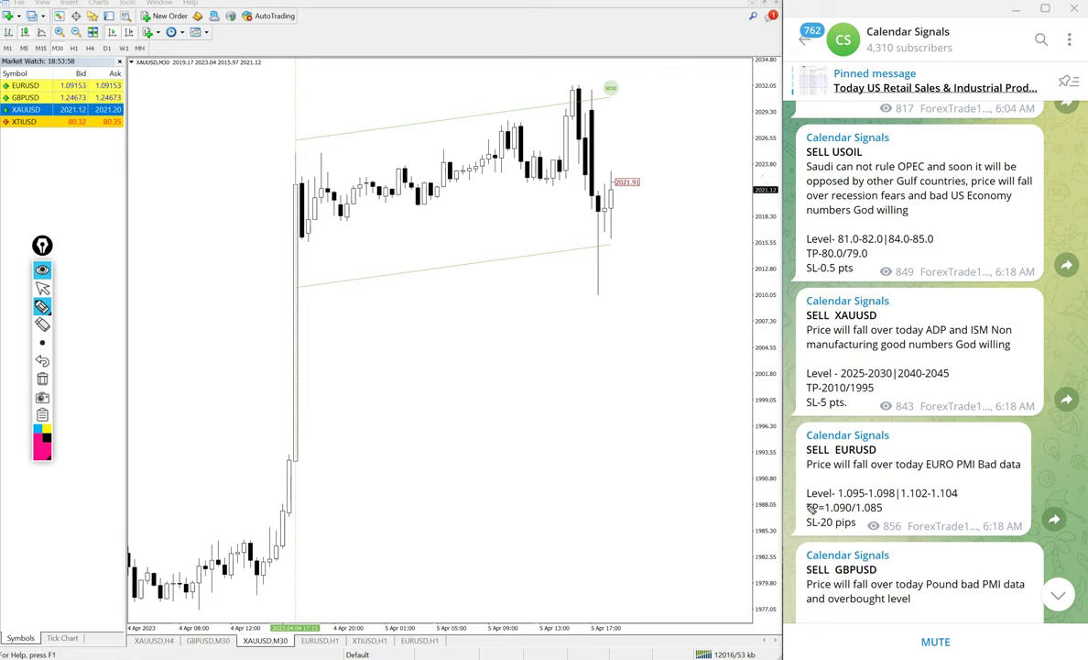
key(ctrl+shift+2)
Open the channel info of Calendar Signals.
click(895, 40)
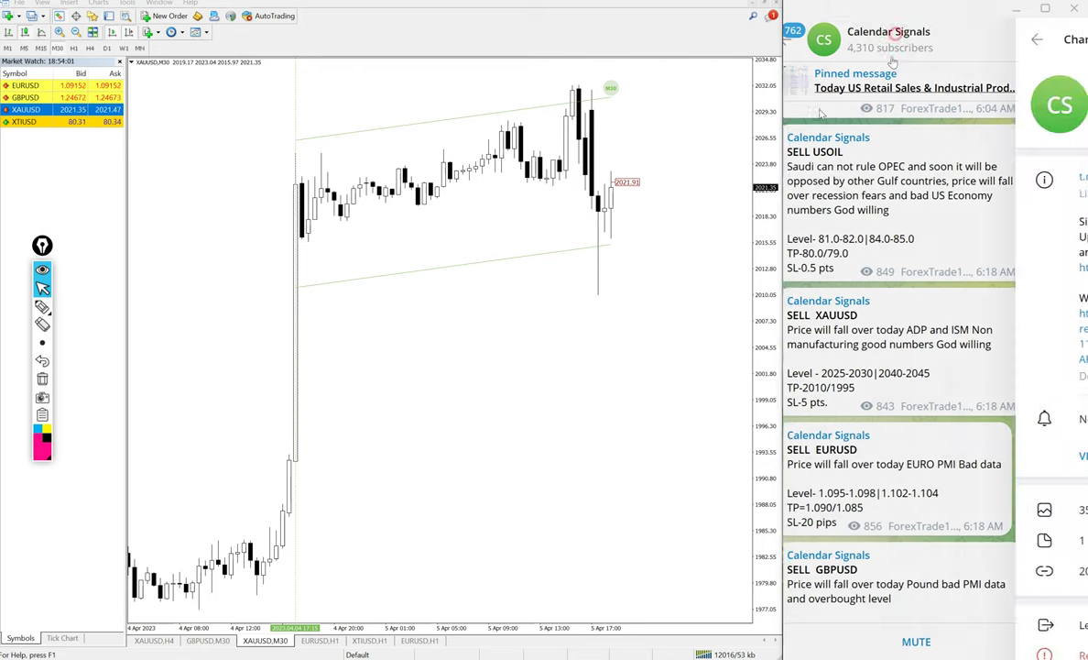
key(Escape)
click(908, 47)
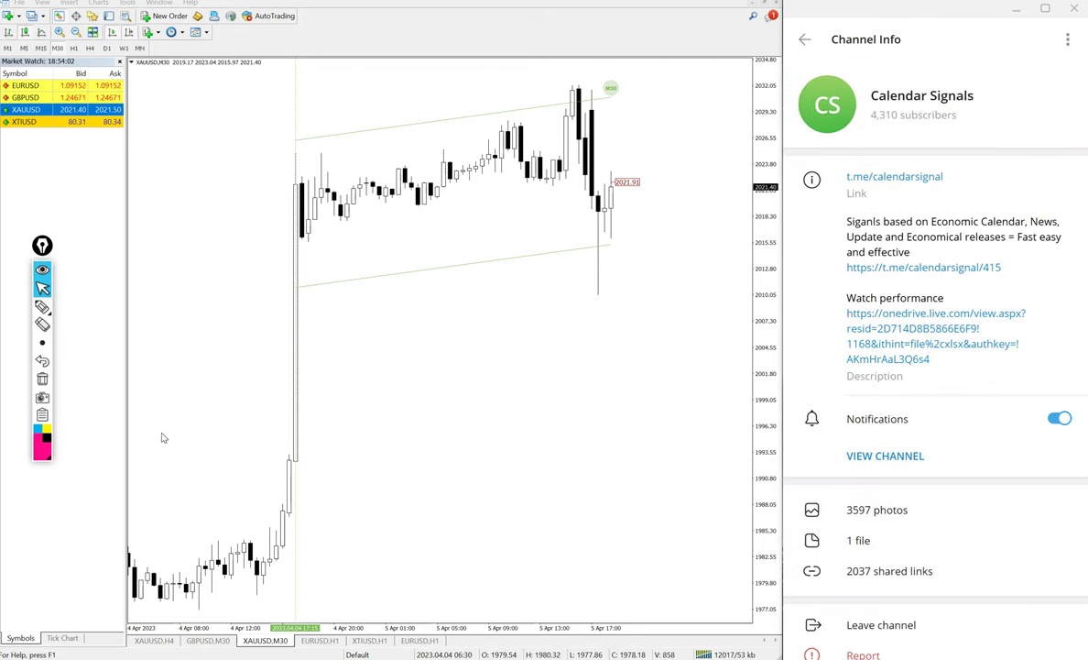
Circle the t.me/calendarsignal link with the pen and remove the marking.
key(ctrl+shift+3)
mouse_move(829, 159)
mouse_down()
mouse_move(945, 143)
mouse_move(901, 143)
mouse_up()
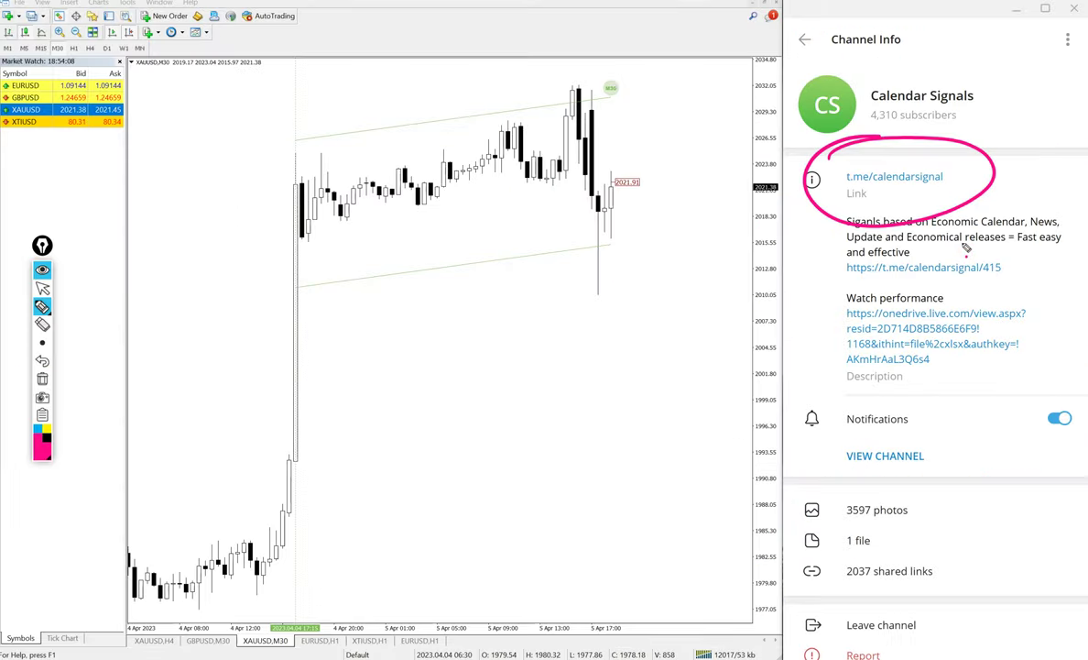
key(ctrl+shift+6)
key(ctrl+shift+2)
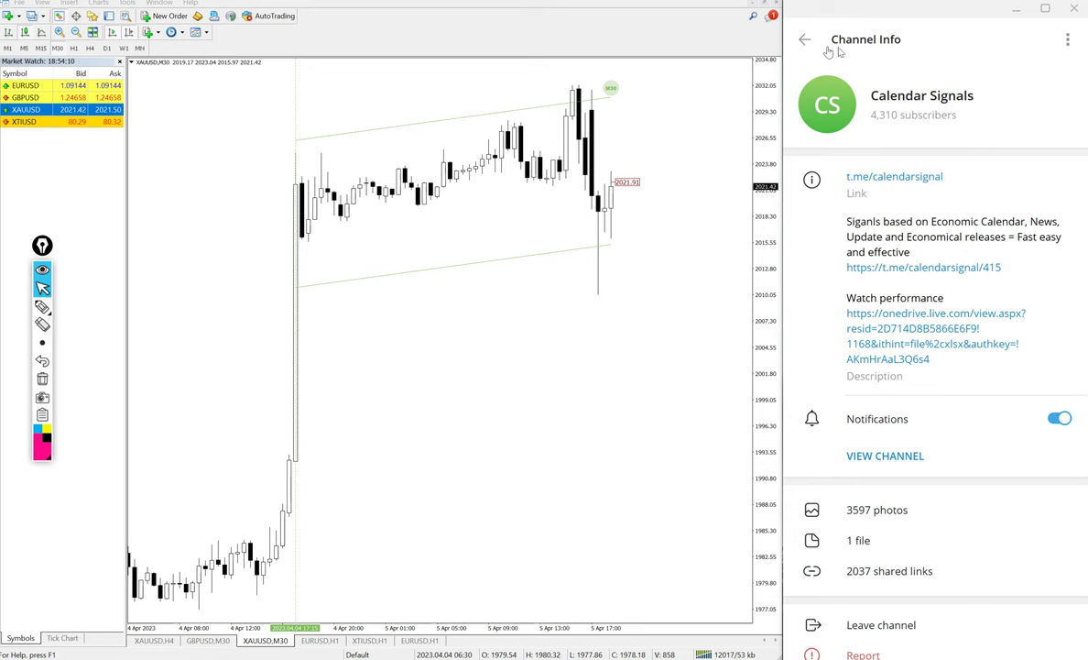
Return to the channel's messages and review the April 5 sell signals from USOIL to GBPUSD.
click(804, 42)
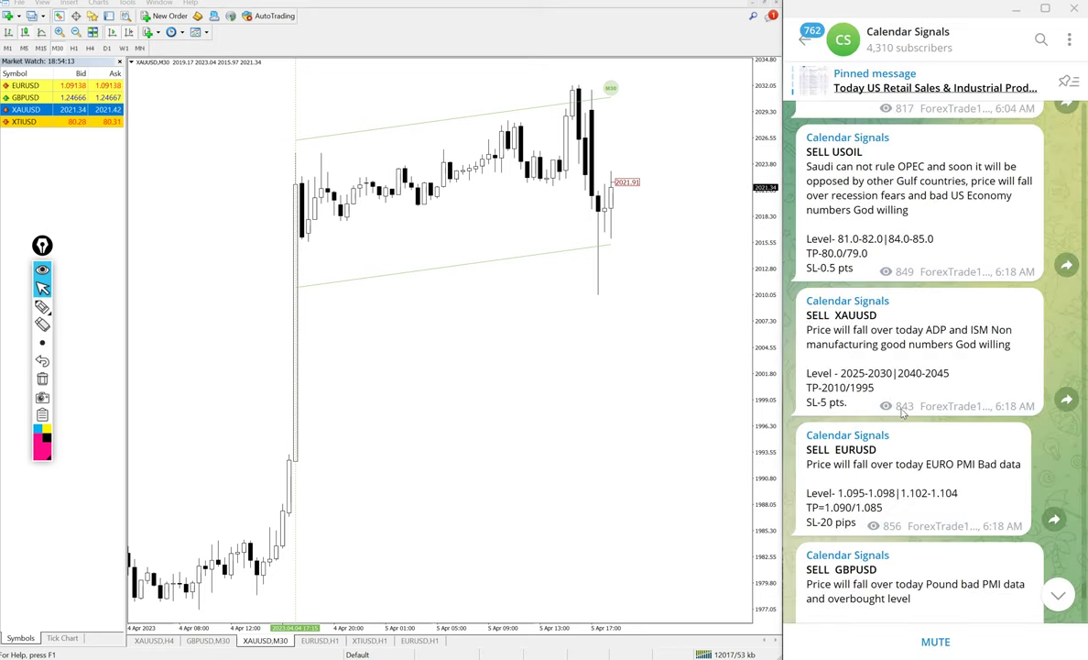
scroll(903, 412, down, 5)
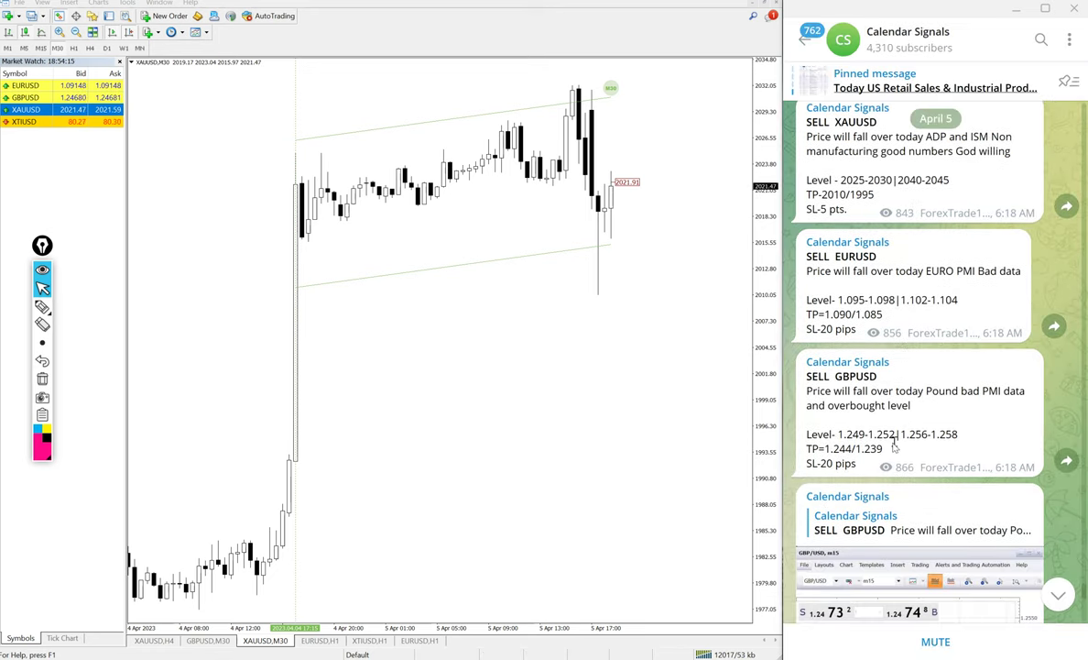
scroll(928, 465, up, 3)
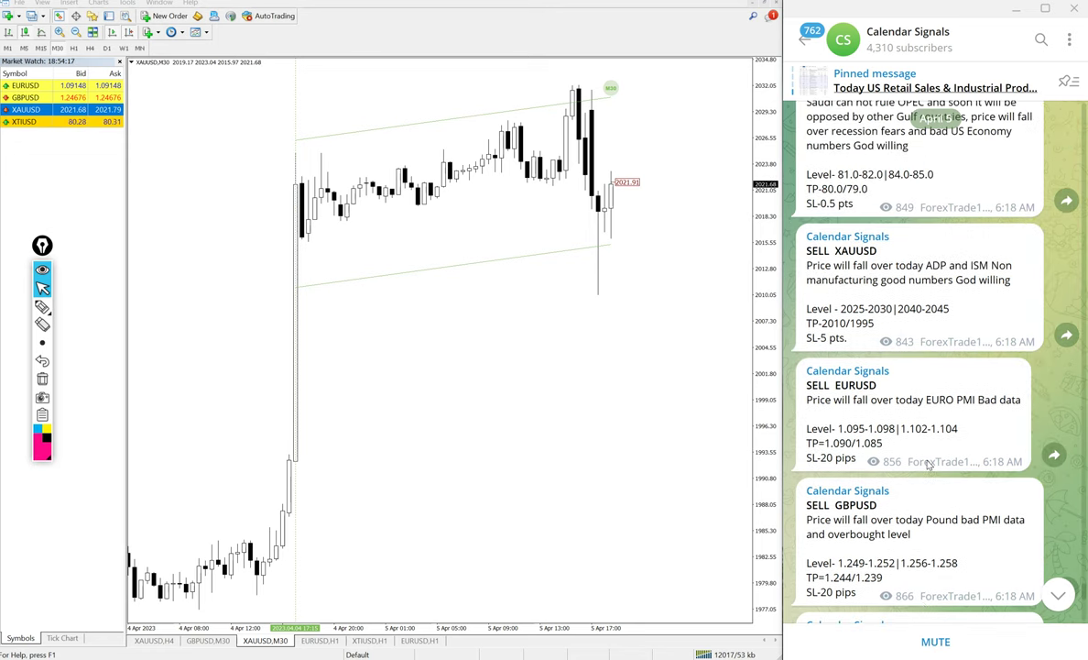
scroll(928, 464, up, 2)
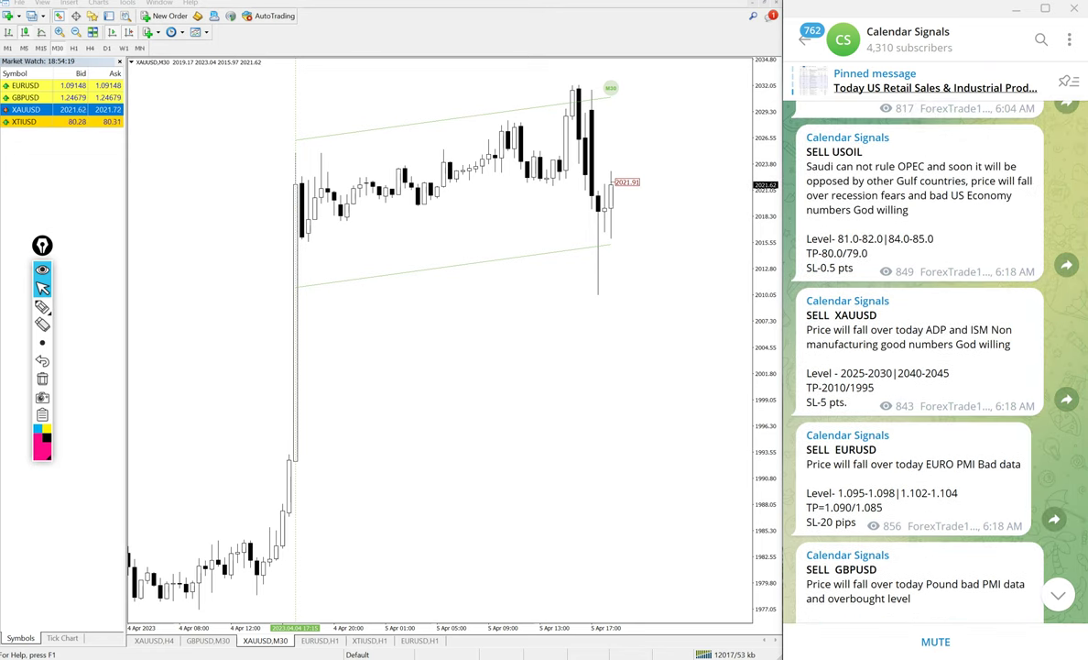
Handwrite a 2 on the chart with an arrow leading to the words "oversold (or) overbought".
key(ctrl+shift+3)
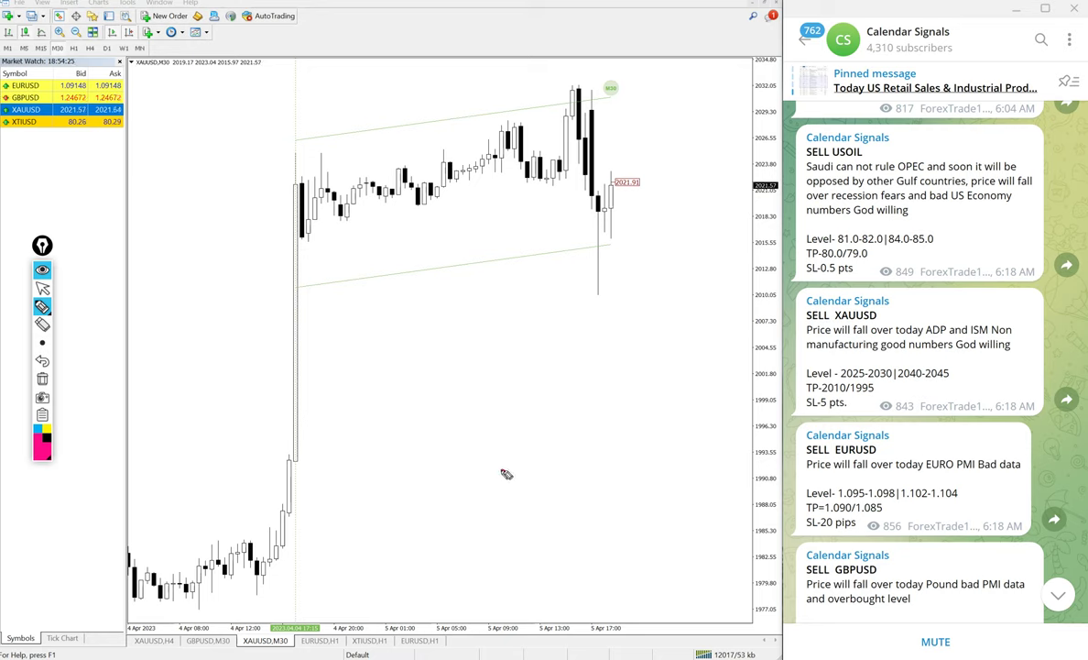
mouse_move(505, 474)
mouse_down()
mouse_move(540, 495)
mouse_move(508, 389)
mouse_move(537, 341)
mouse_move(612, 286)
mouse_move(646, 224)
mouse_move(680, 216)
mouse_move(722, 163)
mouse_move(760, 144)
mouse_up()
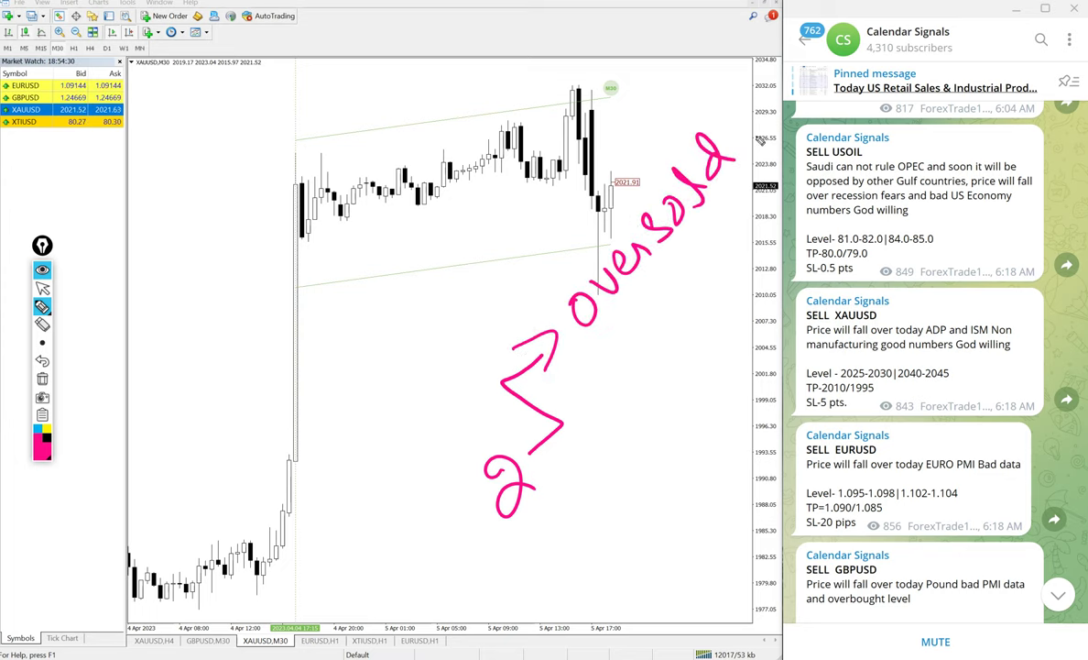
mouse_move(602, 345)
mouse_down()
mouse_move(610, 357)
mouse_move(625, 325)
mouse_move(603, 364)
mouse_up()
mouse_move(625, 308)
mouse_down()
mouse_move(656, 320)
mouse_move(645, 370)
mouse_move(644, 311)
mouse_move(673, 274)
mouse_move(693, 256)
mouse_move(759, 250)
mouse_move(737, 211)
mouse_move(793, 262)
mouse_move(778, 129)
mouse_move(847, 156)
mouse_up()
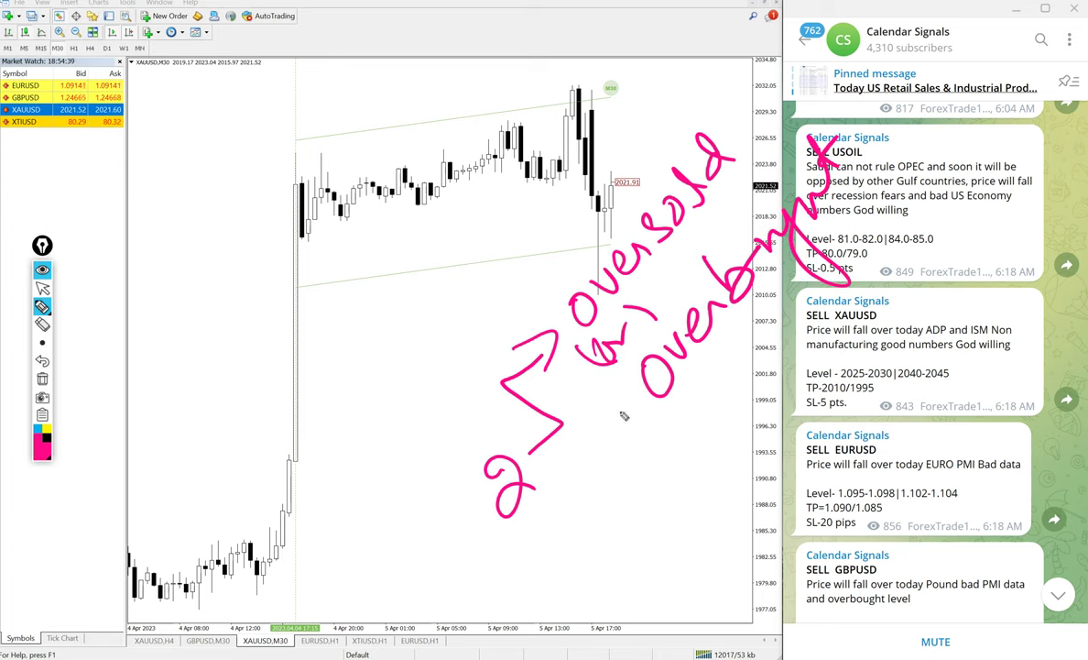
Add a second arrow from the 2 to the handwritten words "Economic data (or) News", then clear all annotations.
mouse_move(575, 426)
mouse_down()
mouse_move(701, 530)
mouse_move(778, 481)
mouse_up()
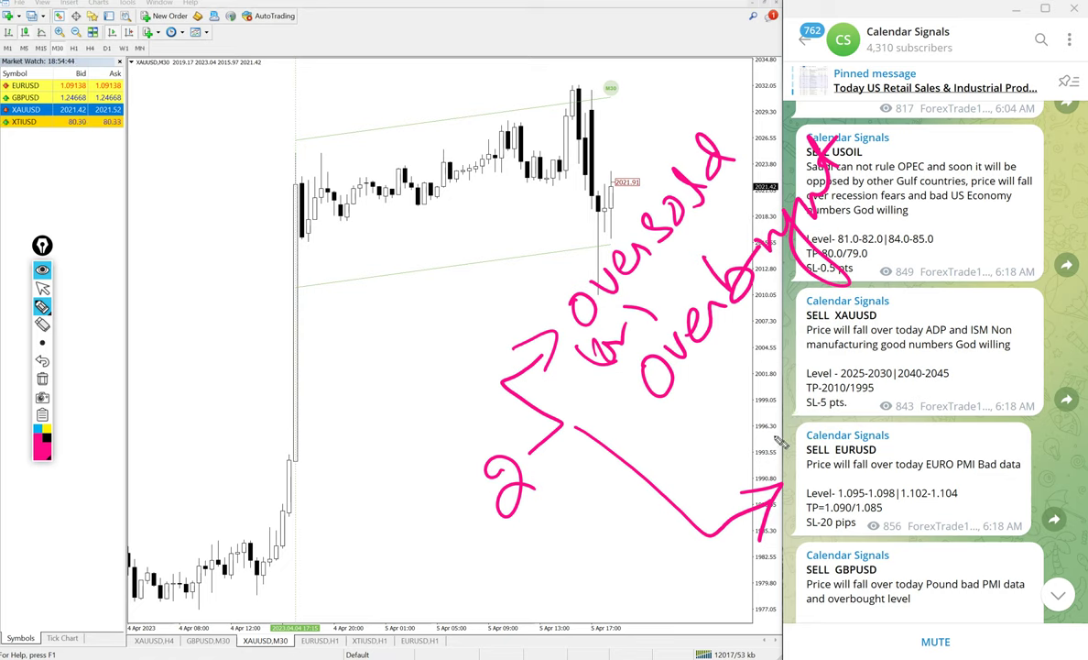
mouse_move(780, 442)
mouse_down()
mouse_move(756, 412)
mouse_move(769, 375)
mouse_move(821, 316)
mouse_move(872, 197)
mouse_move(953, 206)
mouse_move(1000, 150)
mouse_move(973, 148)
mouse_up()
mouse_move(904, 369)
mouse_down()
mouse_move(919, 388)
mouse_move(929, 361)
mouse_move(878, 361)
mouse_move(884, 412)
mouse_move(921, 366)
mouse_move(1005, 371)
mouse_move(996, 334)
mouse_up()
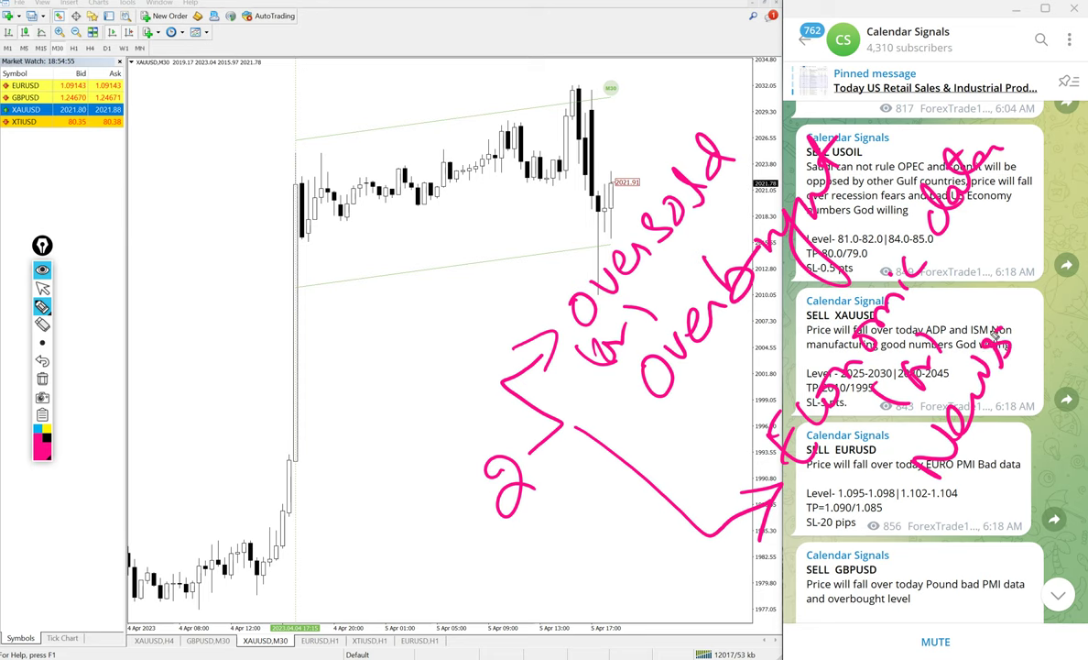
key(ctrl+shift+7)
key(ctrl+shift+2)
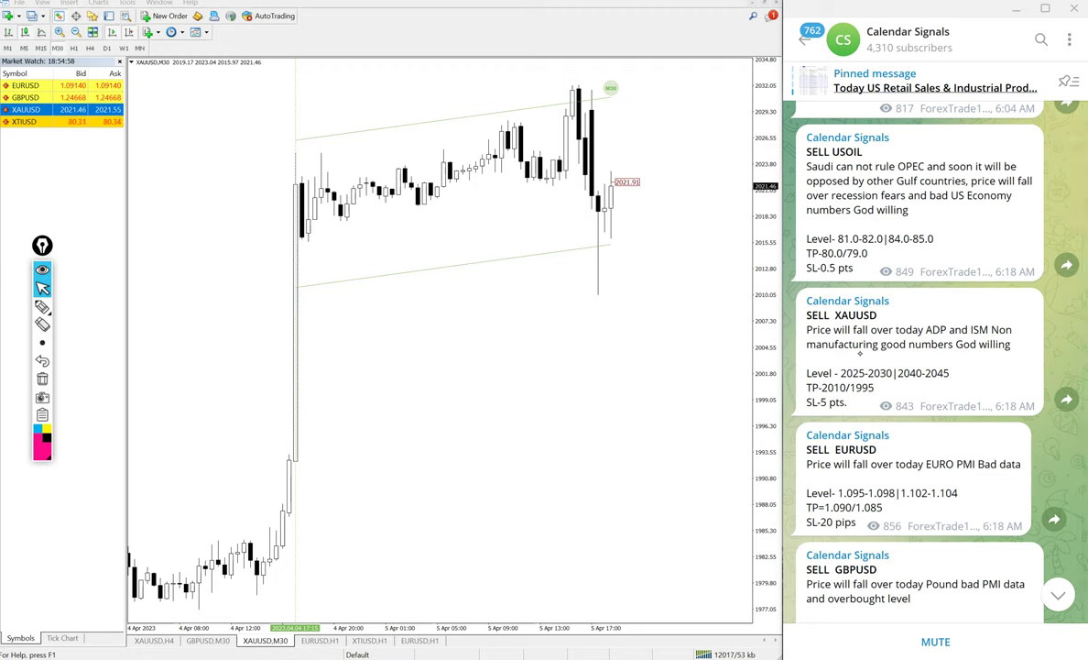
Circle the stated reasons in the XAUUSD, USOIL and EURUSD sell signals with the pen, then clear the markings.
key(ctrl+shift+3)
mouse_move(790, 361)
mouse_down()
mouse_move(1013, 346)
mouse_move(766, 365)
mouse_up()
drag(782, 218, 1028, 146)
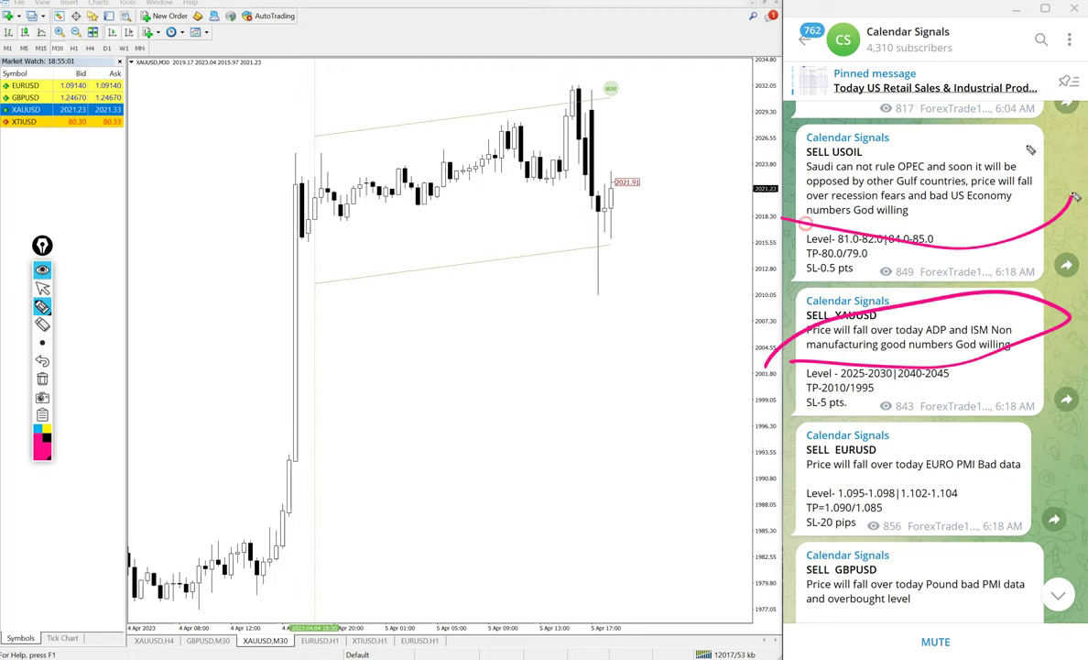
drag(1074, 197, 760, 203)
mouse_move(749, 490)
mouse_down()
mouse_move(1008, 502)
mouse_move(790, 493)
mouse_up()
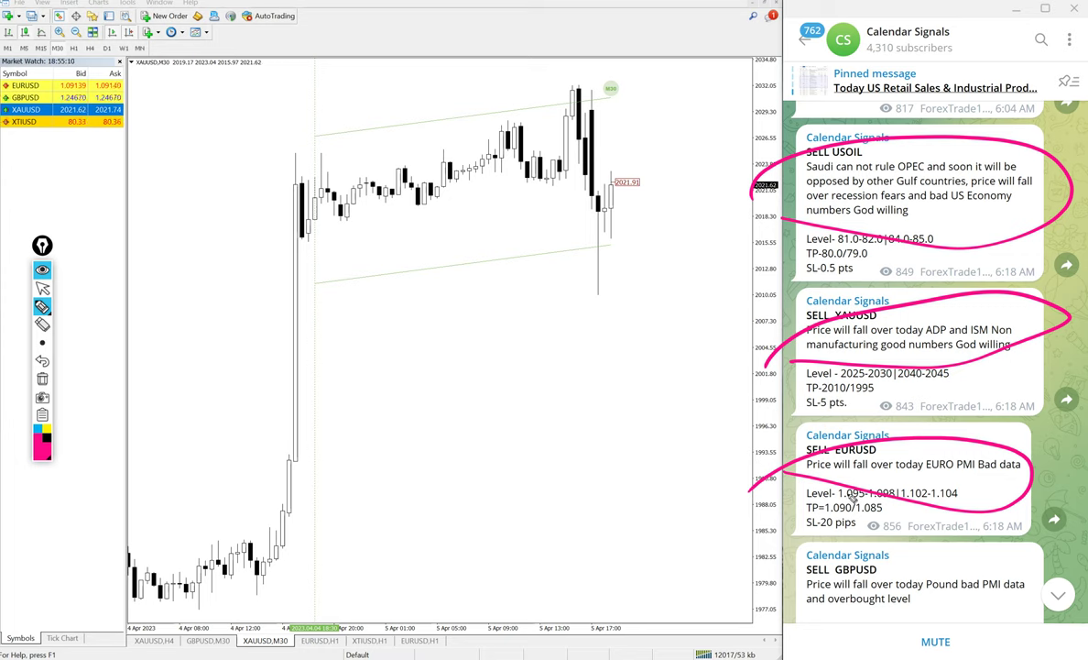
drag(919, 482, 982, 470)
key(ctrl+shift+7)
key(ctrl+shift+2)
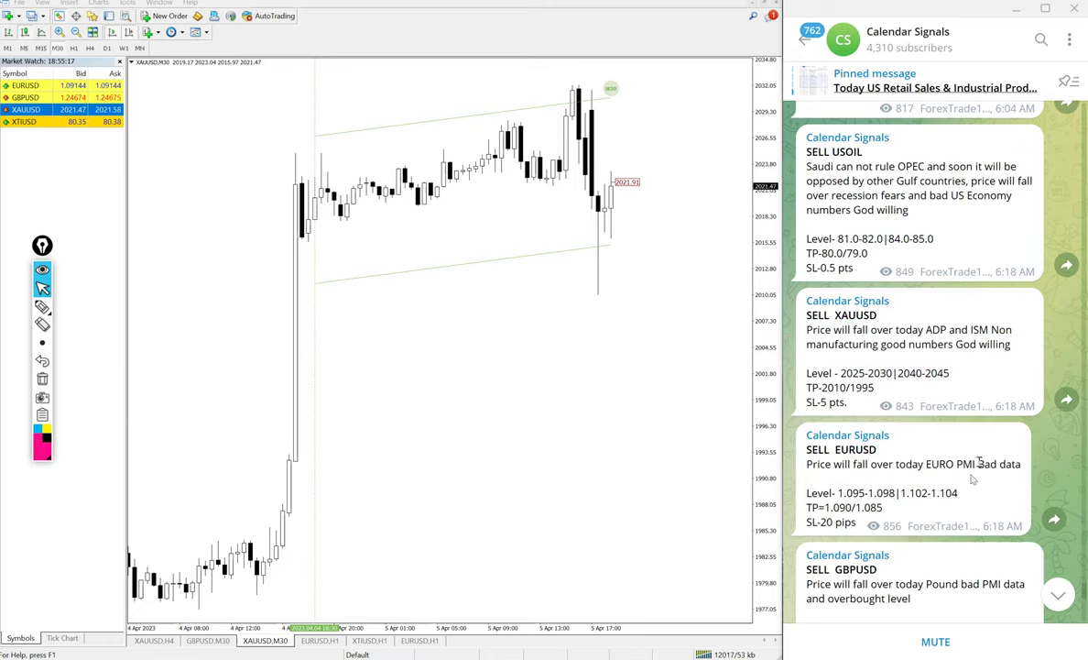
Go to the channel's latest trade-gain messages and load EURUSD into the M30 chart.
scroll(903, 480, down, 2)
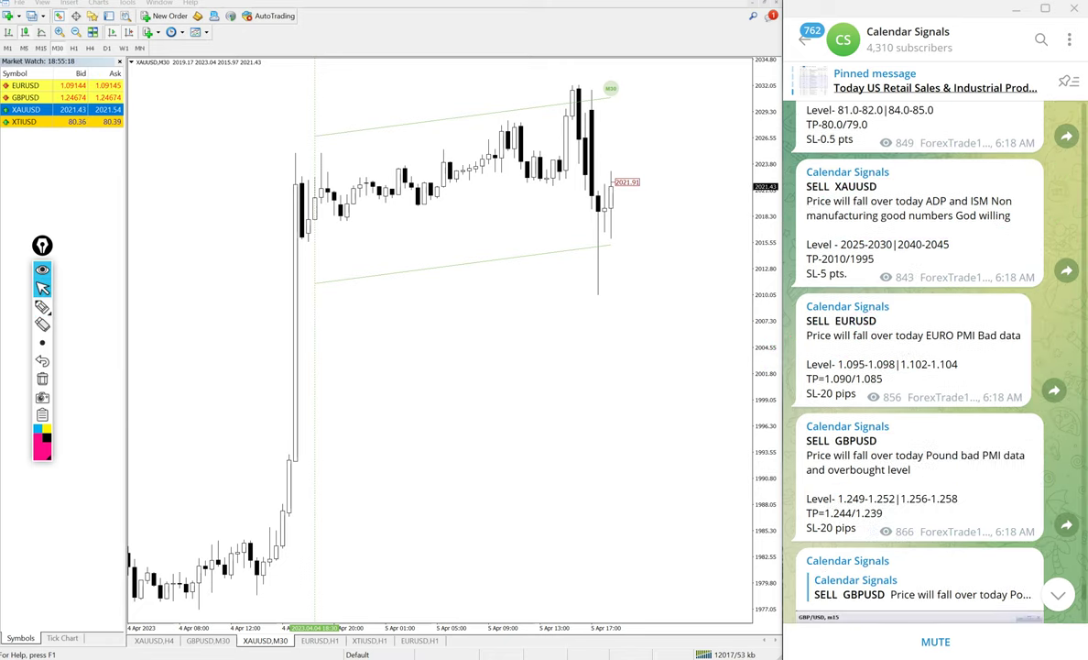
scroll(941, 446, down, 4)
scroll(941, 446, down, 10)
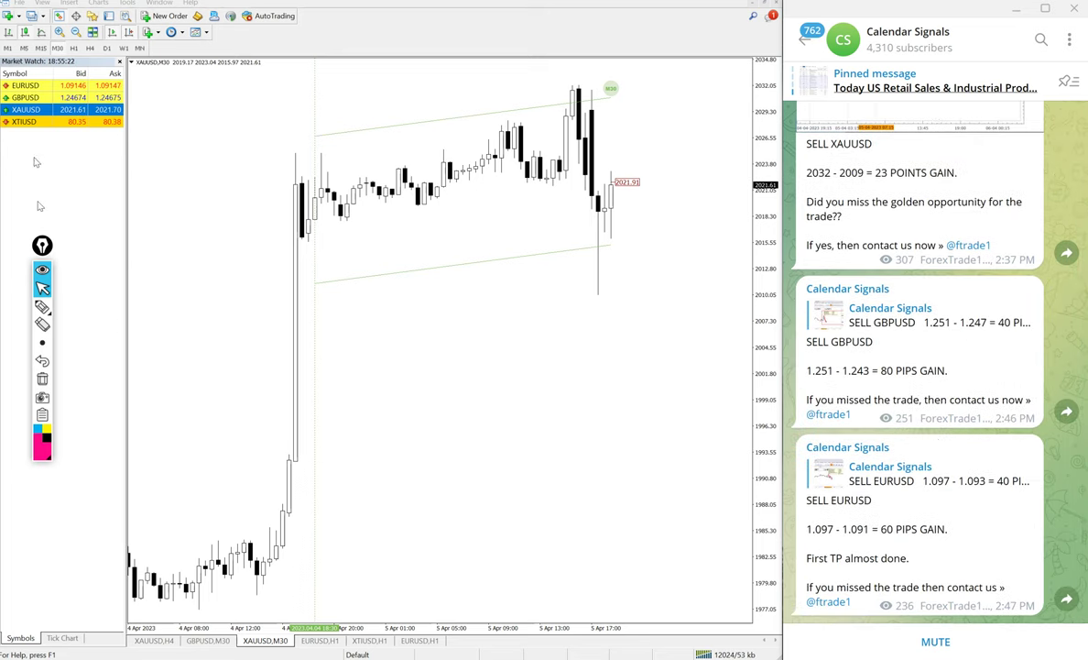
drag(30, 87, 240, 115)
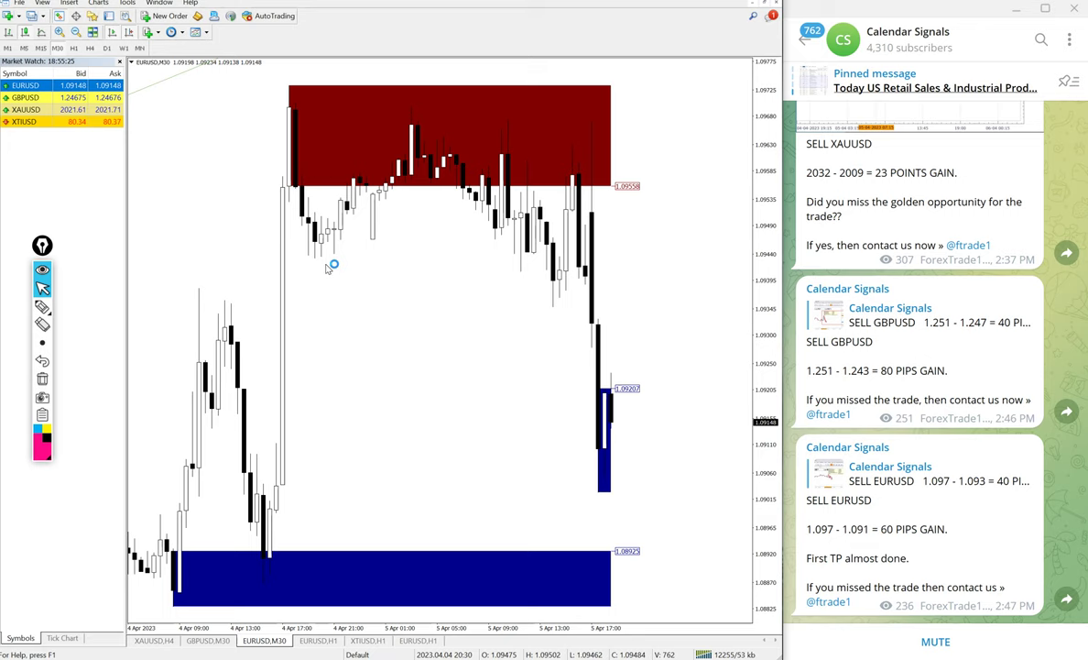
Handwrite the EURUSD entry price 1.097 on the chart with the pen.
key(ctrl+shift+3)
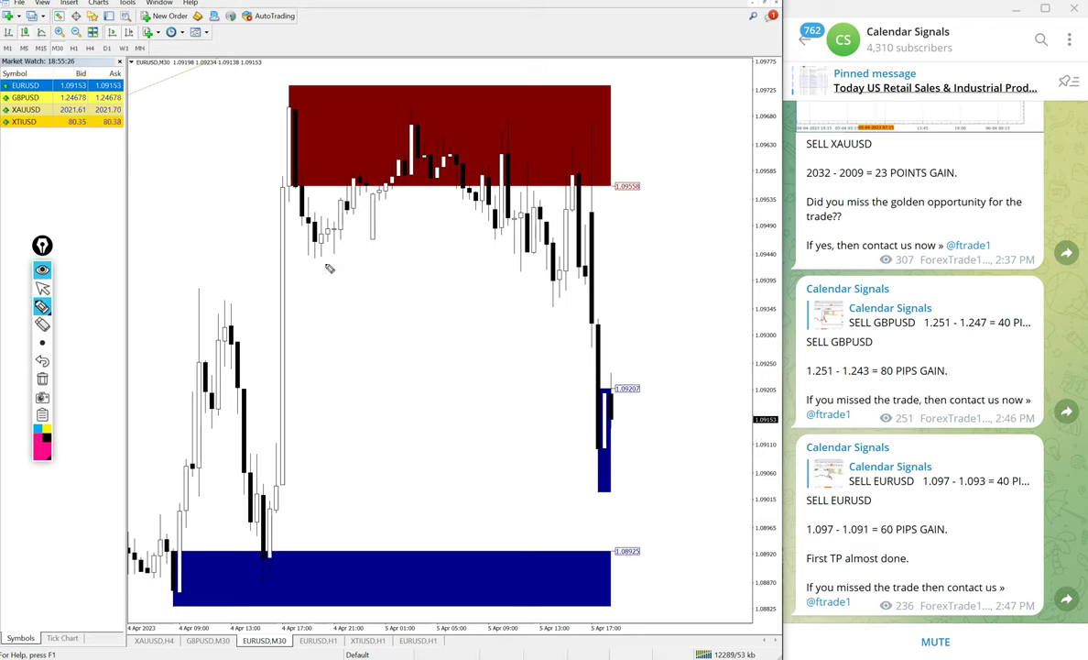
drag(544, 467, 597, 525)
click(609, 500)
drag(620, 448, 612, 454)
drag(642, 412, 664, 435)
mouse_move(652, 379)
mouse_down()
mouse_move(694, 381)
mouse_move(707, 396)
mouse_up()
drag(678, 393, 706, 360)
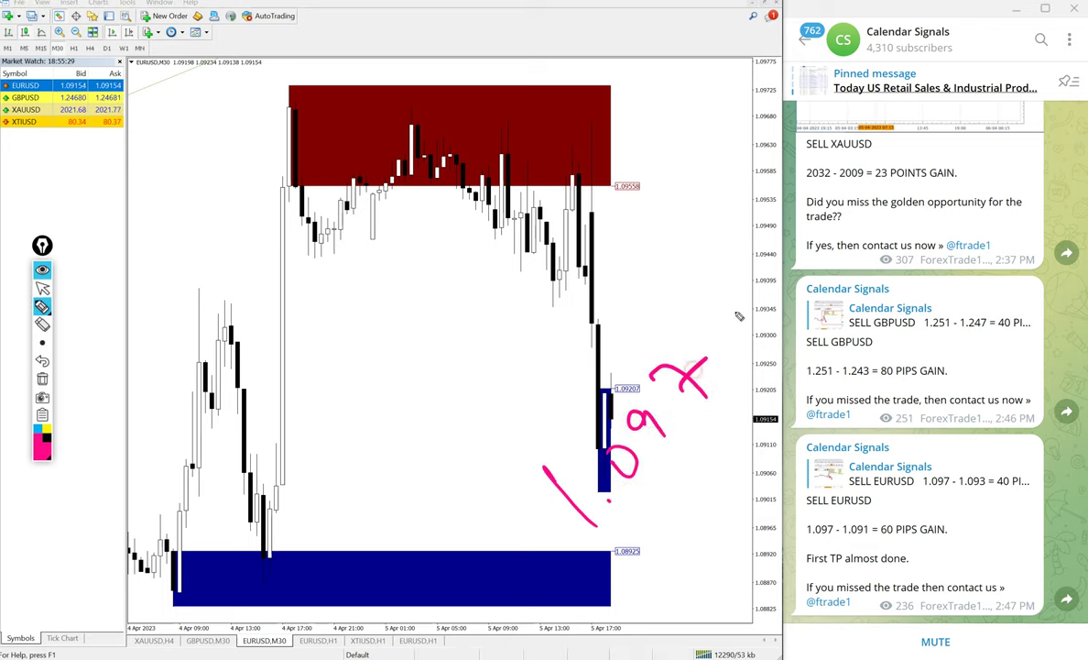
Handwrite 1.0910 beneath the entry price with a line under it, and extend the entry price to 1.0970.
drag(629, 550, 675, 580)
click(672, 541)
drag(676, 503, 671, 509)
drag(721, 462, 736, 488)
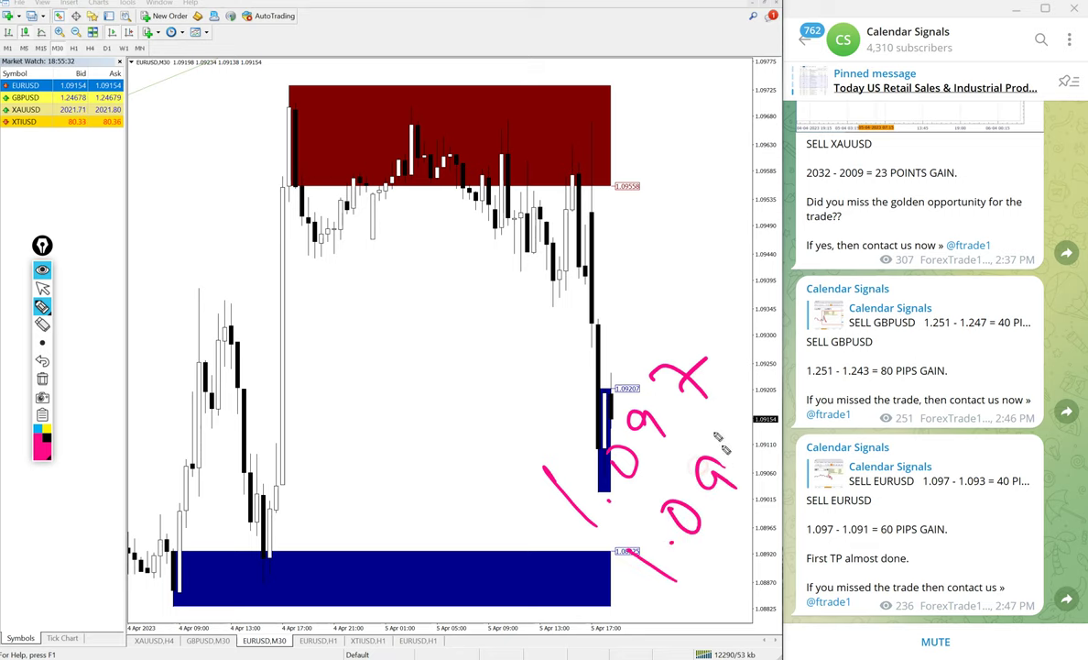
drag(713, 431, 743, 453)
drag(682, 601, 812, 428)
mouse_move(744, 400)
mouse_down()
mouse_move(758, 419)
mouse_move(746, 401)
mouse_up()
mouse_move(705, 323)
mouse_down()
mouse_move(719, 344)
mouse_move(706, 322)
mouse_up()
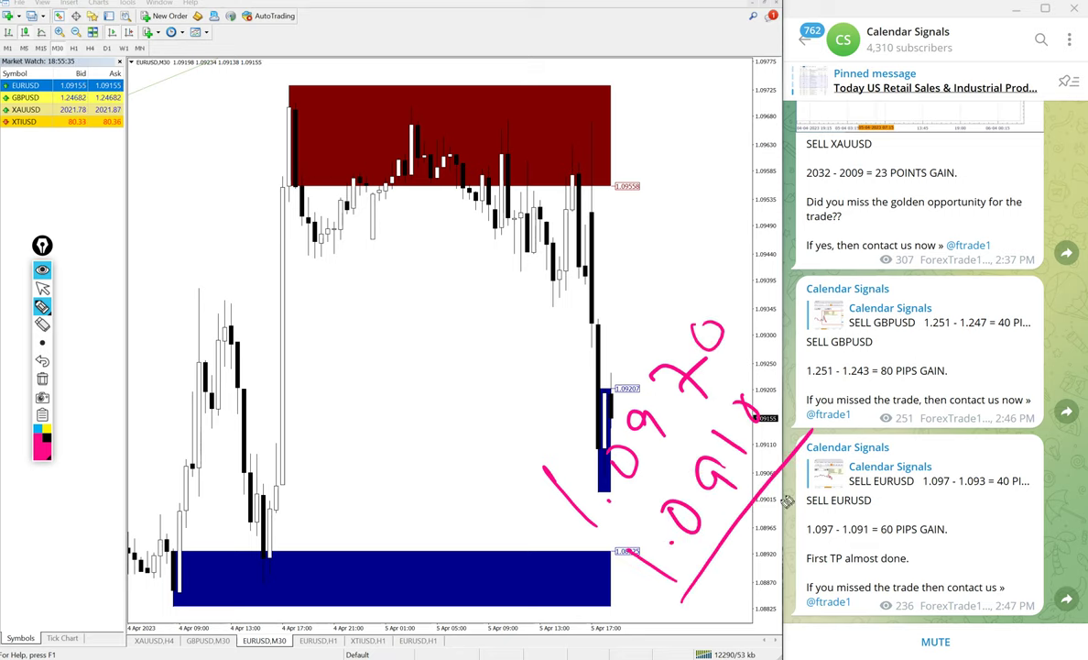
Handwrite the result "60 pips gain" below the subtraction, underline it, and clear all annotations.
mouse_move(764, 500)
mouse_down()
mouse_move(808, 540)
mouse_move(786, 529)
mouse_up()
mouse_move(799, 497)
mouse_down()
mouse_move(808, 487)
mouse_move(857, 499)
mouse_up()
drag(816, 465, 834, 479)
click(826, 421)
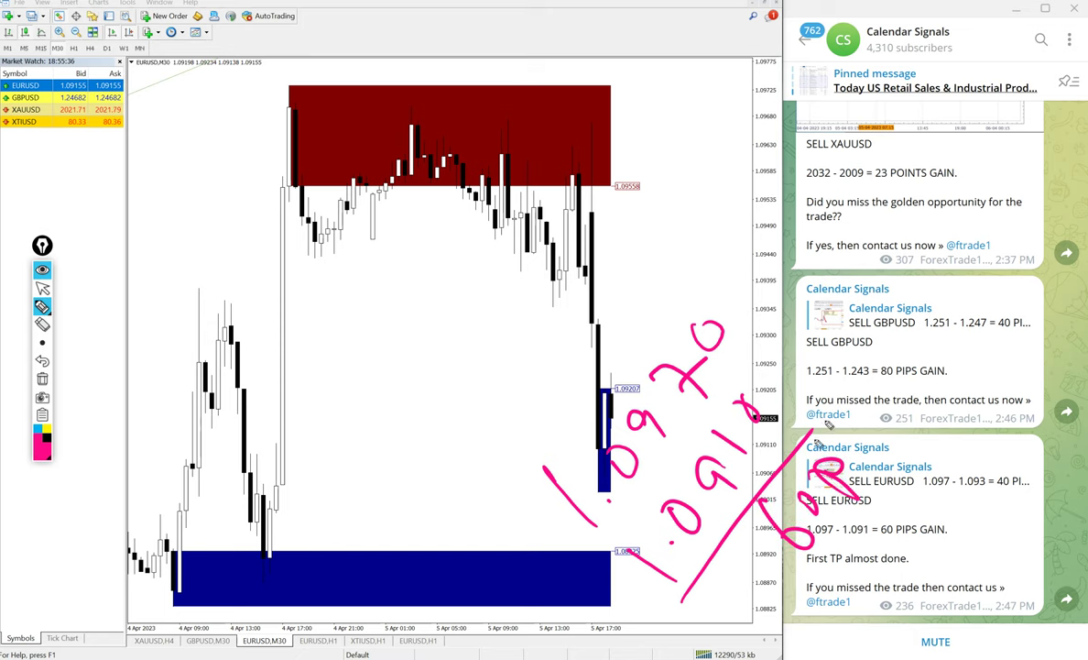
drag(835, 435, 859, 438)
drag(851, 413, 894, 450)
mouse_move(806, 421)
mouse_down()
mouse_move(829, 357)
mouse_move(902, 266)
mouse_move(1017, 241)
mouse_move(1020, 229)
mouse_up()
click(1016, 189)
drag(877, 547, 1031, 339)
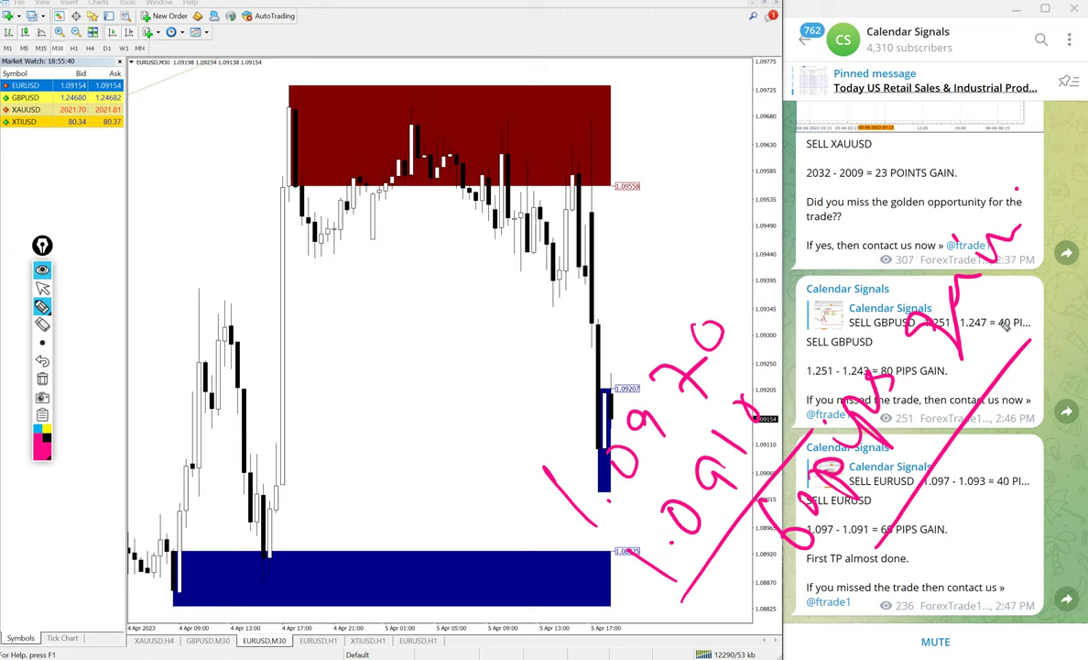
key(ctrl+shift+8)
key(ctrl+shift+2)
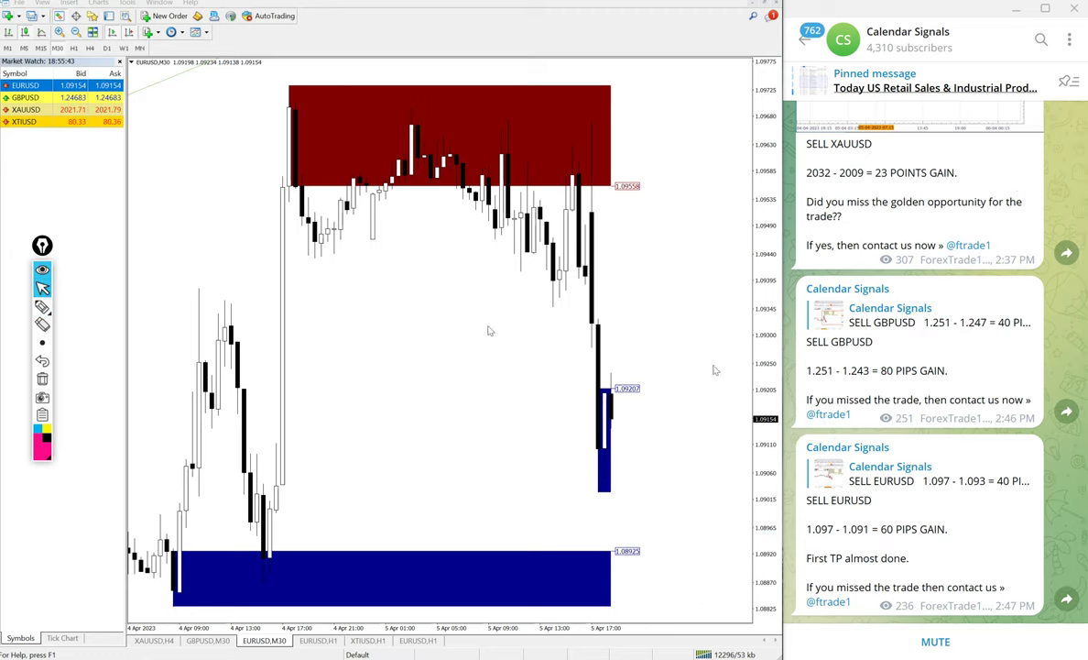
Load GBPUSD into the M30 chart and handwrite the entry price 1.2510 on it with the pen.
click(46, 97)
drag(154, 139, 193, 154)
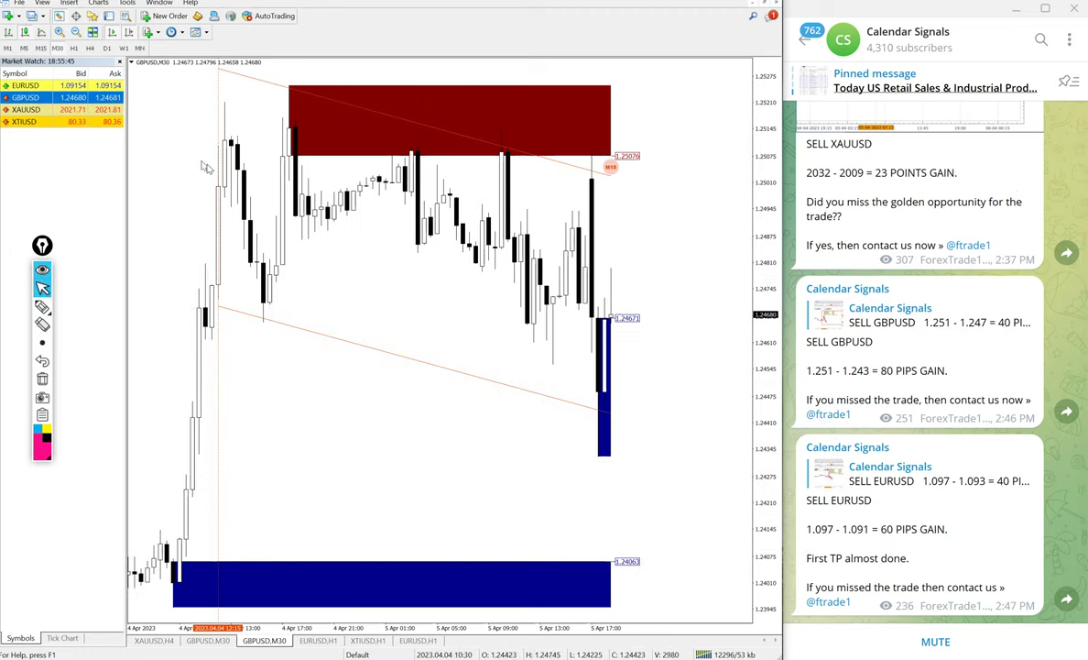
key(ctrl+shift+3)
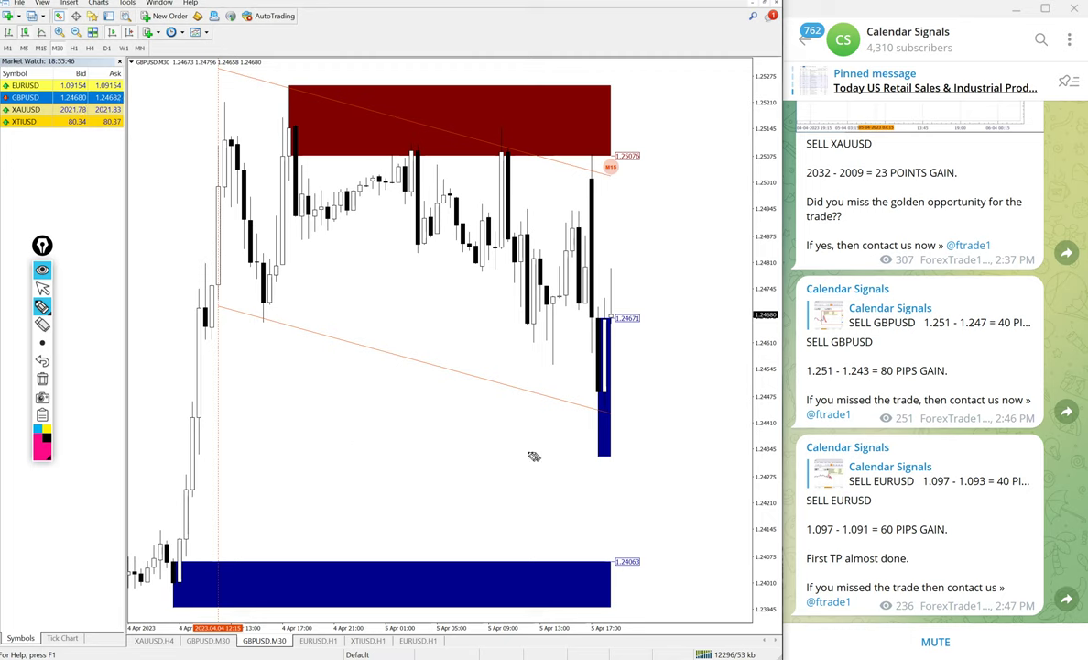
drag(527, 452, 609, 507)
drag(616, 476, 621, 480)
drag(614, 431, 677, 405)
drag(658, 364, 704, 388)
mouse_move(668, 371)
mouse_down()
mouse_move(702, 323)
mouse_move(746, 315)
mouse_up()
drag(738, 273, 748, 263)
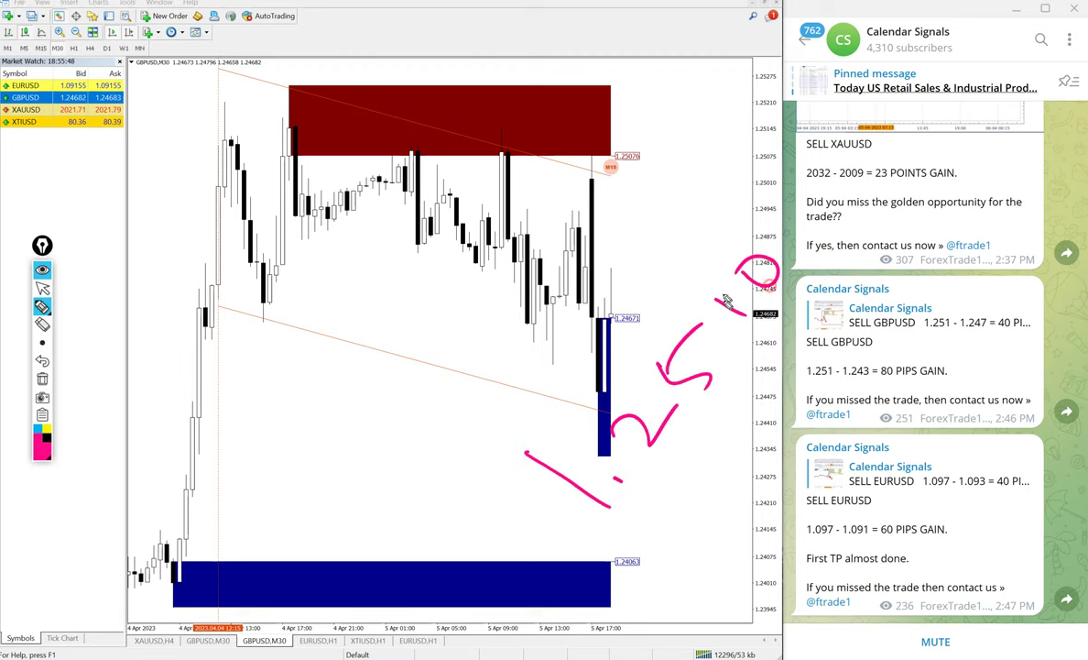
Handwrite 1.2430 beneath the GBPUSD entry price.
drag(632, 502, 686, 529)
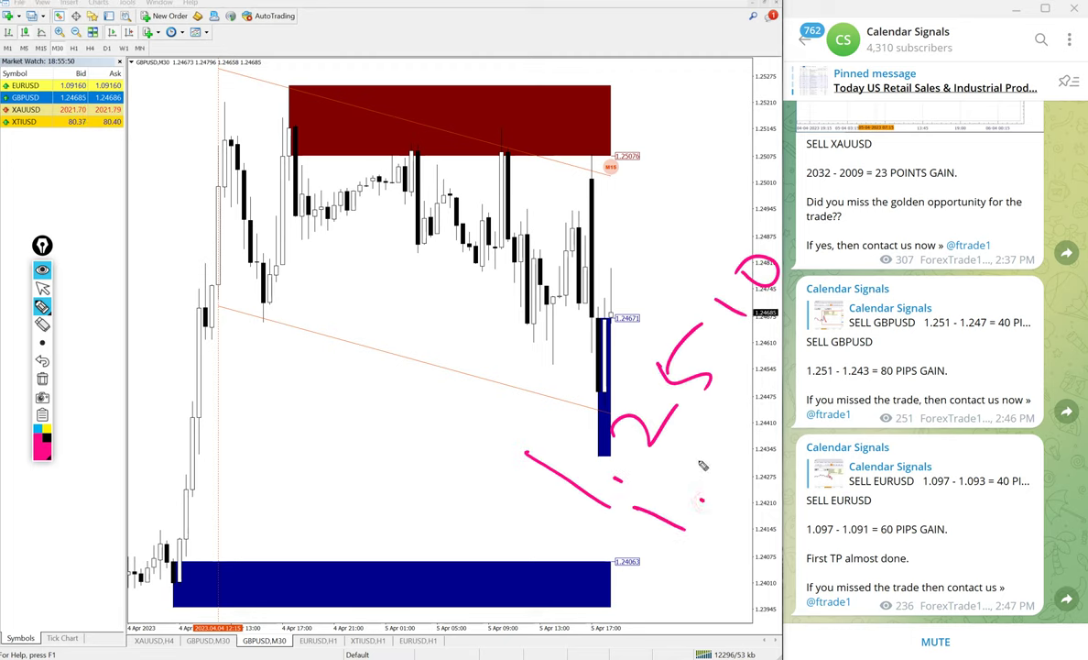
mouse_move(693, 457)
mouse_down()
mouse_move(734, 467)
mouse_move(748, 432)
mouse_up()
drag(744, 410, 775, 398)
drag(761, 351, 806, 386)
drag(797, 311, 820, 334)
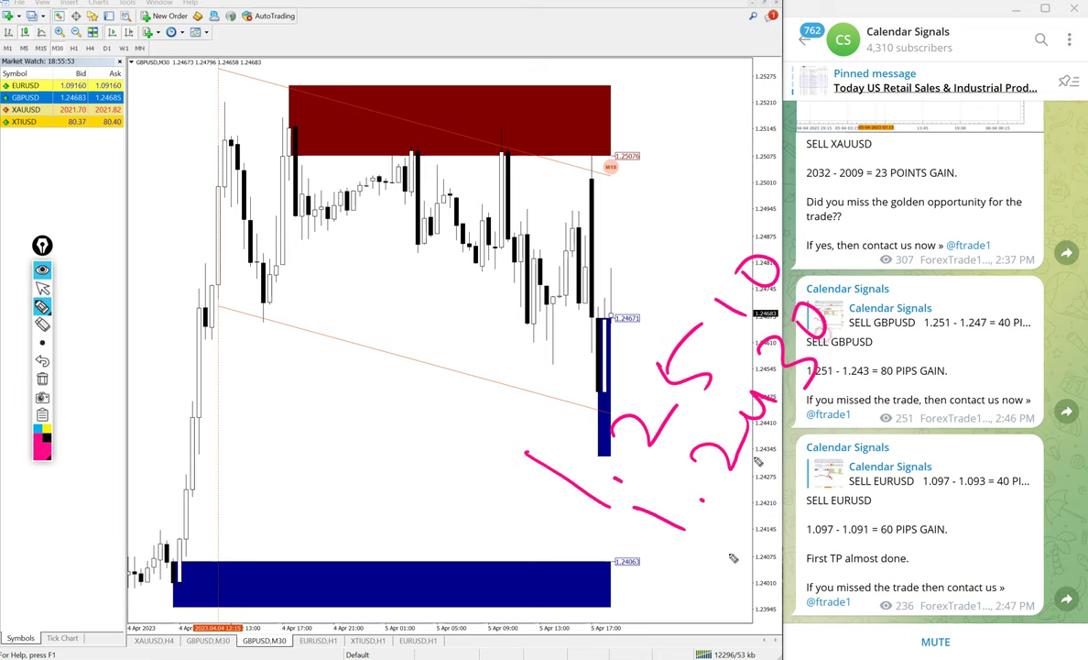
Rule a line under the GBPUSD prices, handwrite "80 pips gain" with a double underline, and clear all annotations.
mouse_move(728, 570)
mouse_down()
mouse_move(818, 411)
mouse_move(852, 423)
mouse_move(881, 345)
mouse_move(927, 359)
mouse_move(971, 252)
mouse_move(997, 302)
mouse_move(953, 403)
mouse_move(998, 376)
mouse_move(1007, 330)
mouse_move(1044, 295)
mouse_move(971, 545)
mouse_move(1075, 369)
mouse_up()
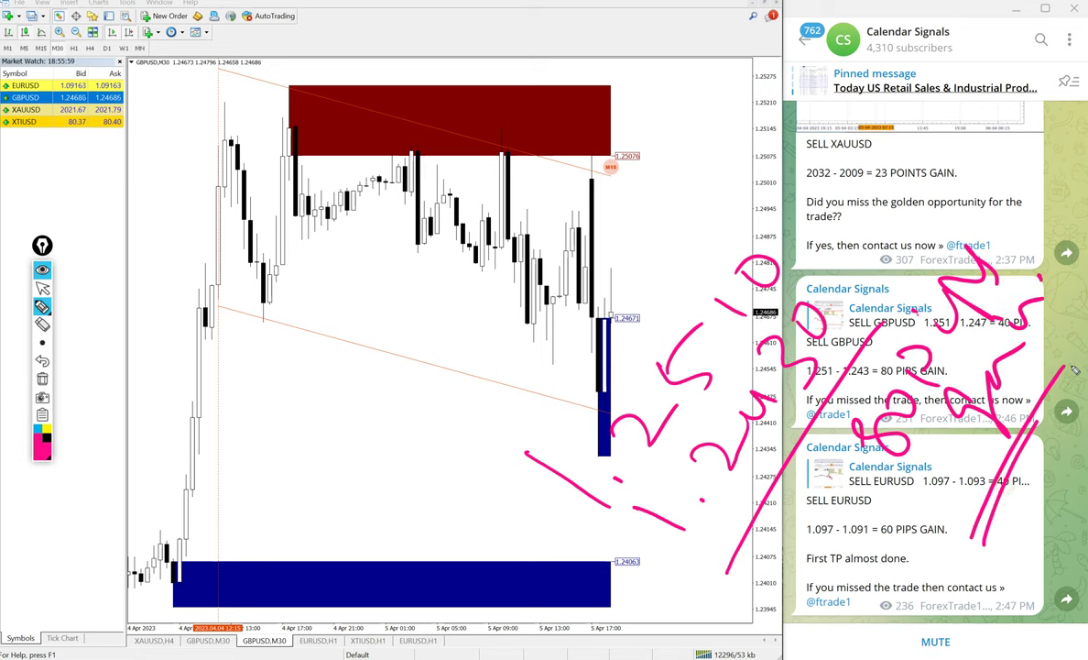
key(ctrl+shift+7)
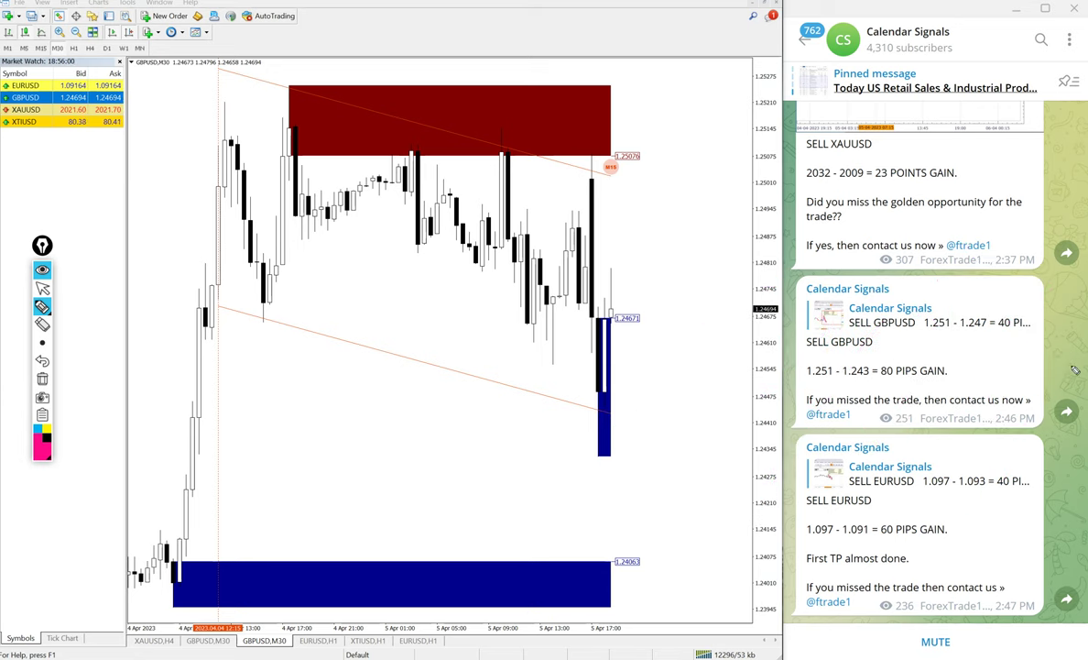
key(ctrl+shift+2)
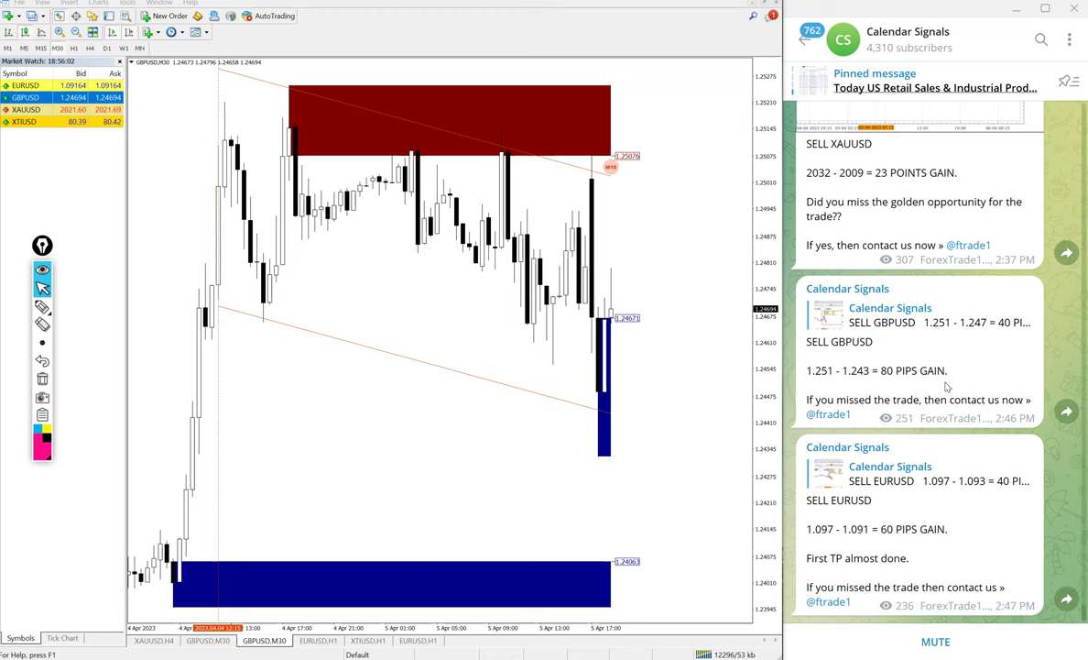
Go to the channel's XAUUSD gain message, load XAUUSD into the M30 chart, and handwrite the entry price 2032.
scroll(949, 403, up, 2)
scroll(946, 403, up, 1)
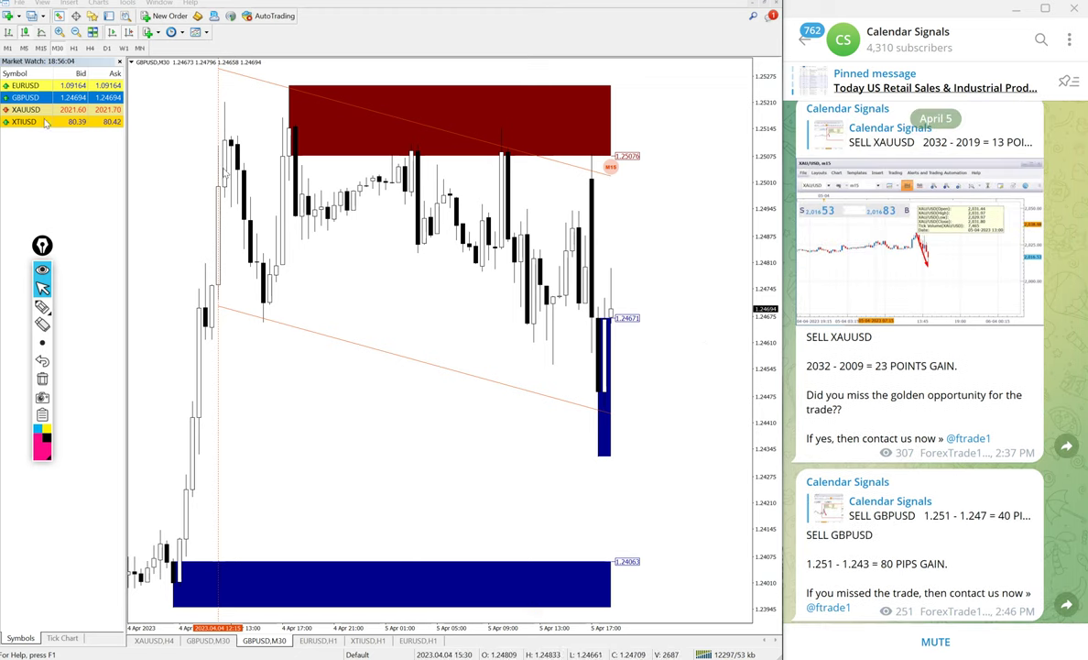
drag(43, 109, 246, 121)
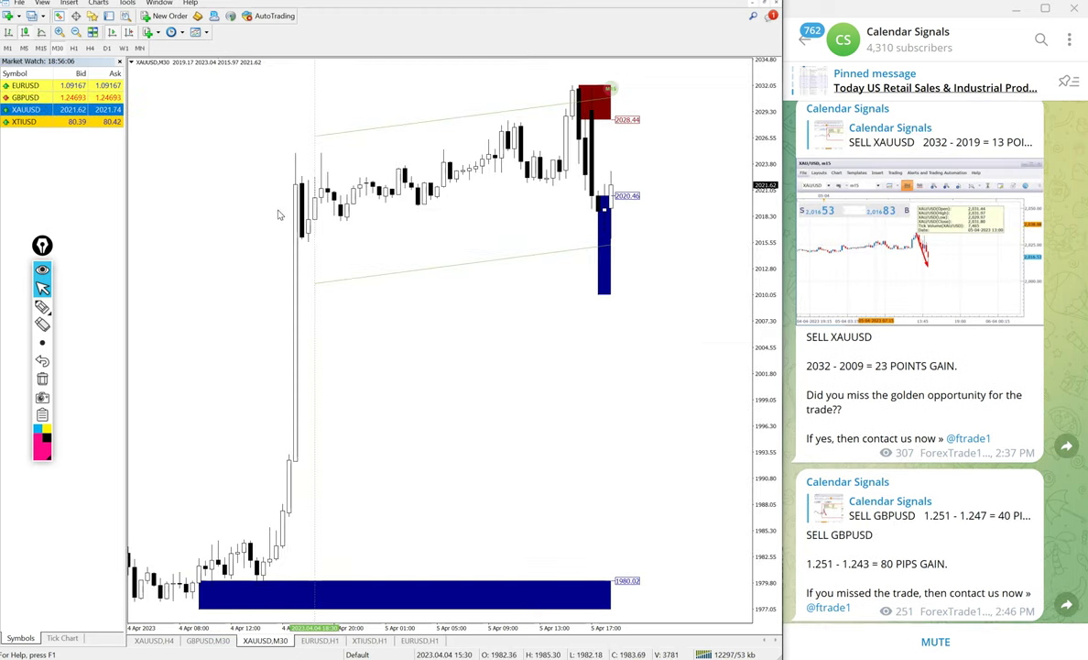
key(ctrl+shift+3)
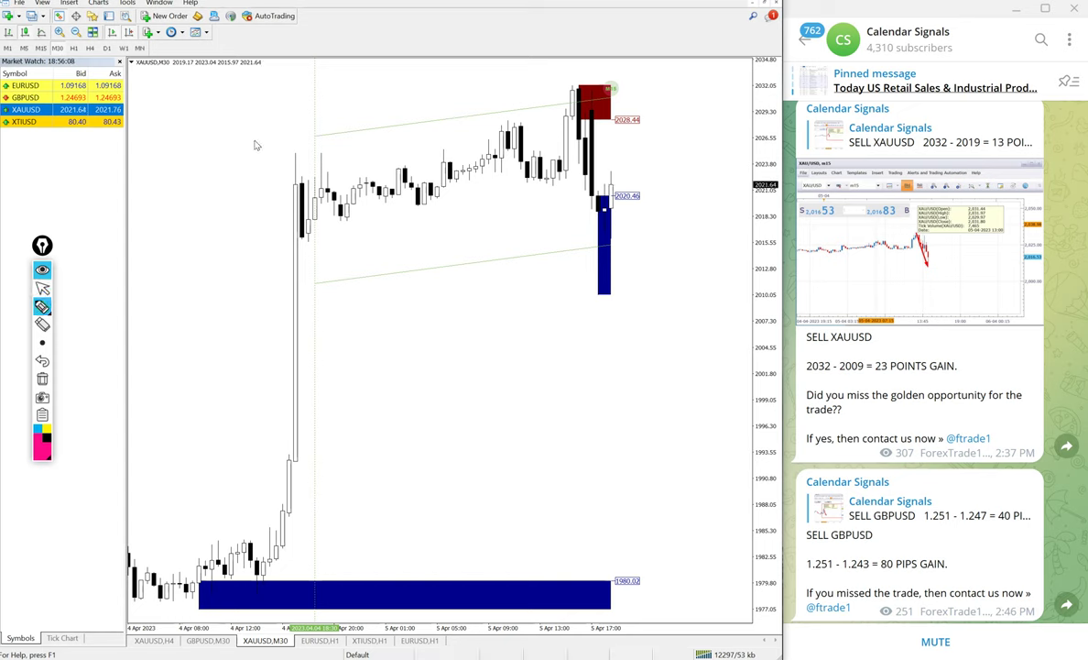
mouse_move(446, 483)
mouse_down()
mouse_move(492, 515)
mouse_move(524, 423)
mouse_move(577, 433)
mouse_move(548, 439)
mouse_up()
drag(562, 385, 628, 376)
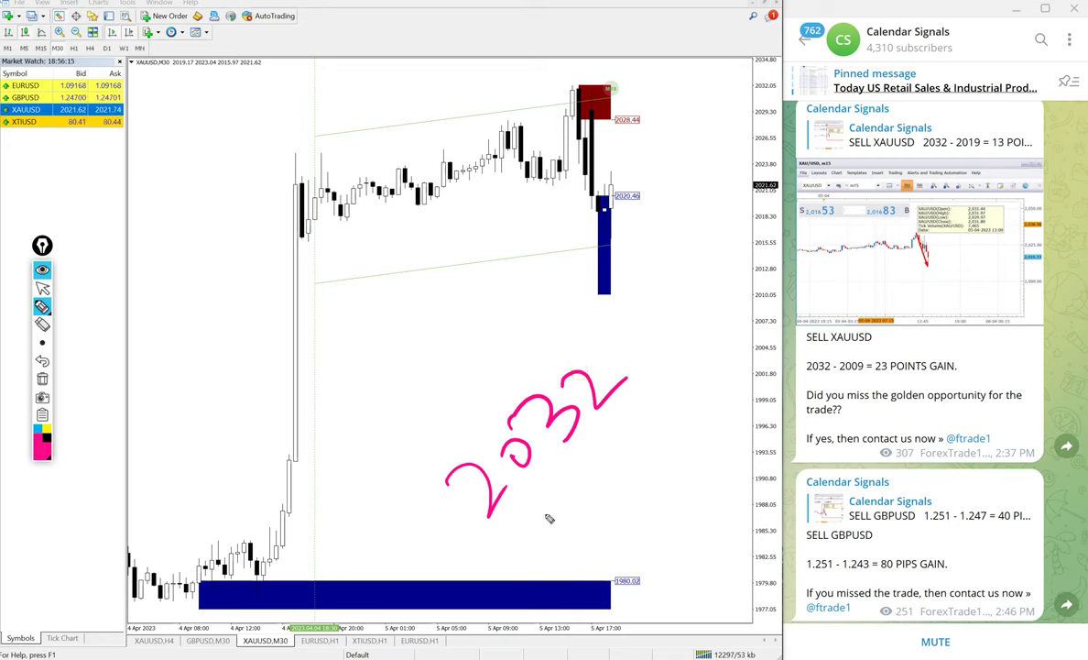
Mark the low of the XAUUSD drop, handwrite 2009 beneath the entry price, and draw a line under the subtraction.
drag(593, 296, 634, 298)
drag(511, 537, 573, 540)
mouse_move(578, 469)
mouse_down()
mouse_move(599, 453)
mouse_move(658, 458)
mouse_up()
drag(755, 394, 575, 584)
Handwrite the result "23 points" below the XAUUSD subtraction, underline it, and clear all annotations.
drag(650, 524, 682, 572)
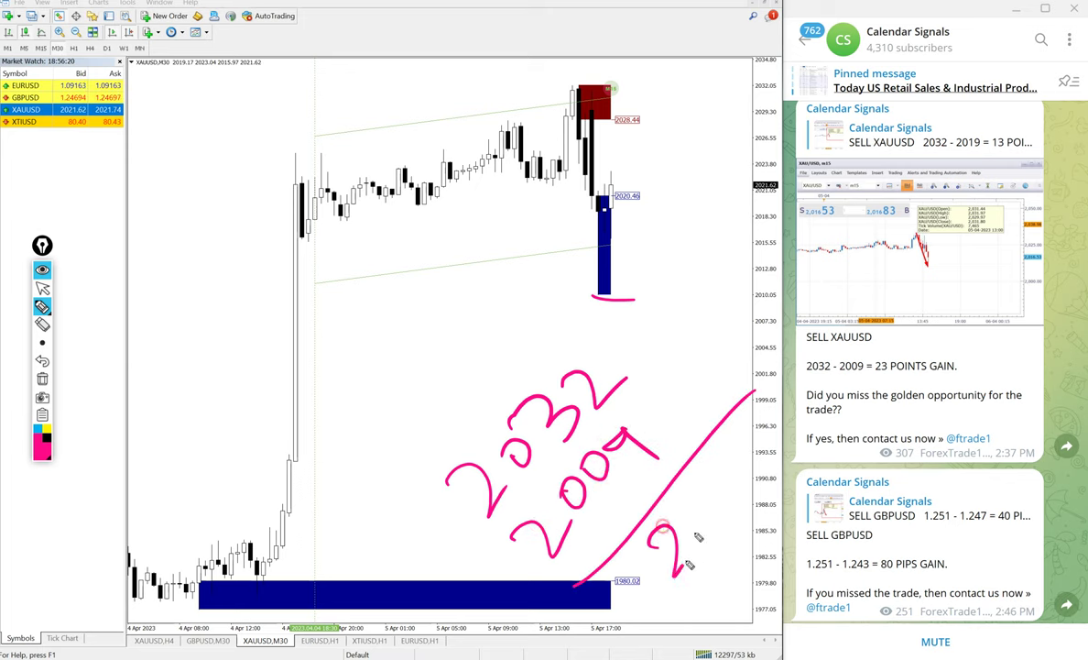
drag(689, 502, 687, 554)
drag(735, 483, 733, 460)
drag(742, 441, 758, 437)
drag(762, 420, 776, 418)
drag(750, 378, 774, 411)
drag(748, 396, 768, 376)
drag(786, 374, 793, 392)
mouse_move(819, 346)
mouse_down()
mouse_move(801, 331)
mouse_move(843, 309)
mouse_move(886, 259)
mouse_up()
click(841, 259)
click(896, 224)
drag(732, 580, 948, 288)
key(ctrl+shift+7)
key(ctrl+shift+2)
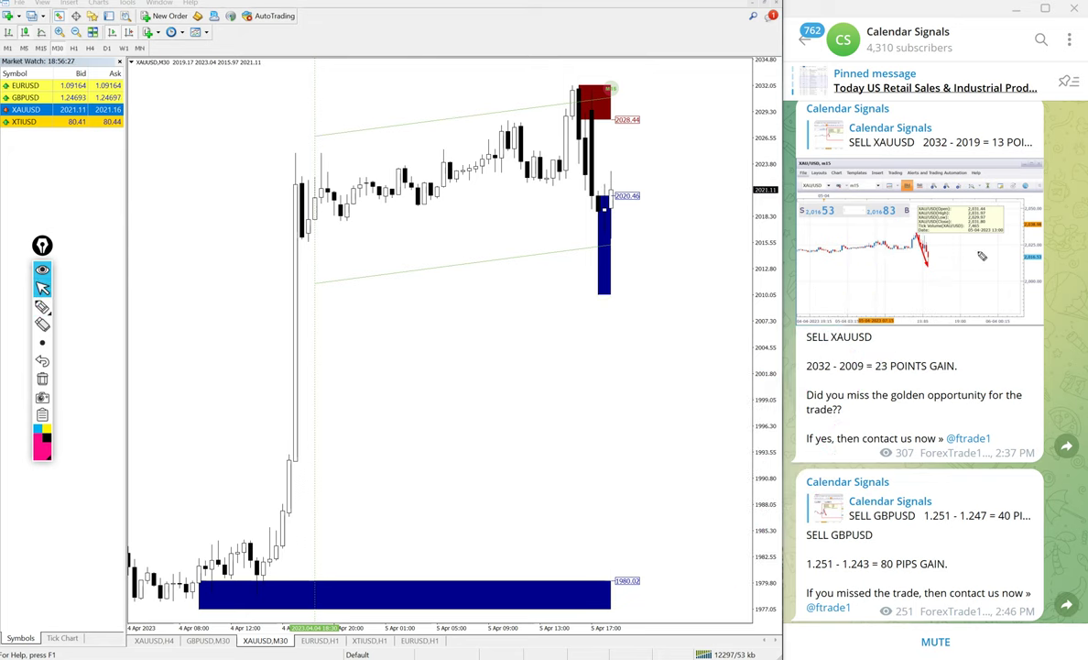
Go to the channel's USOIL gain message, load XTIUSD into the M30 chart, and handwrite the entry price 81.2.
scroll(922, 295, up, 3)
scroll(922, 296, up, 10)
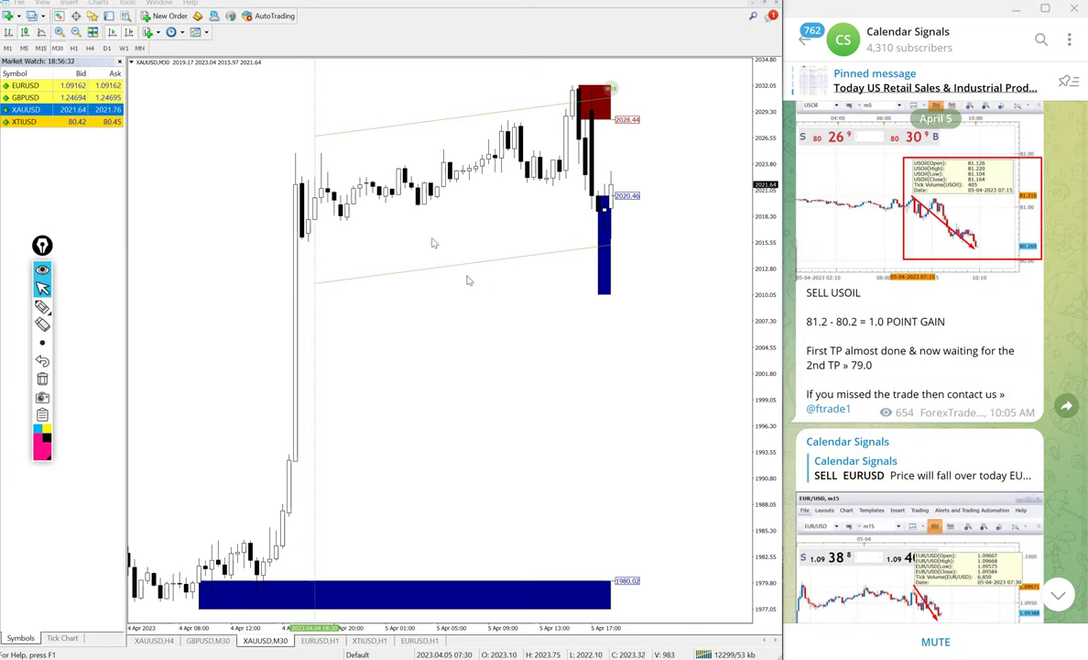
drag(32, 122, 348, 229)
key(ctrl+shift+3)
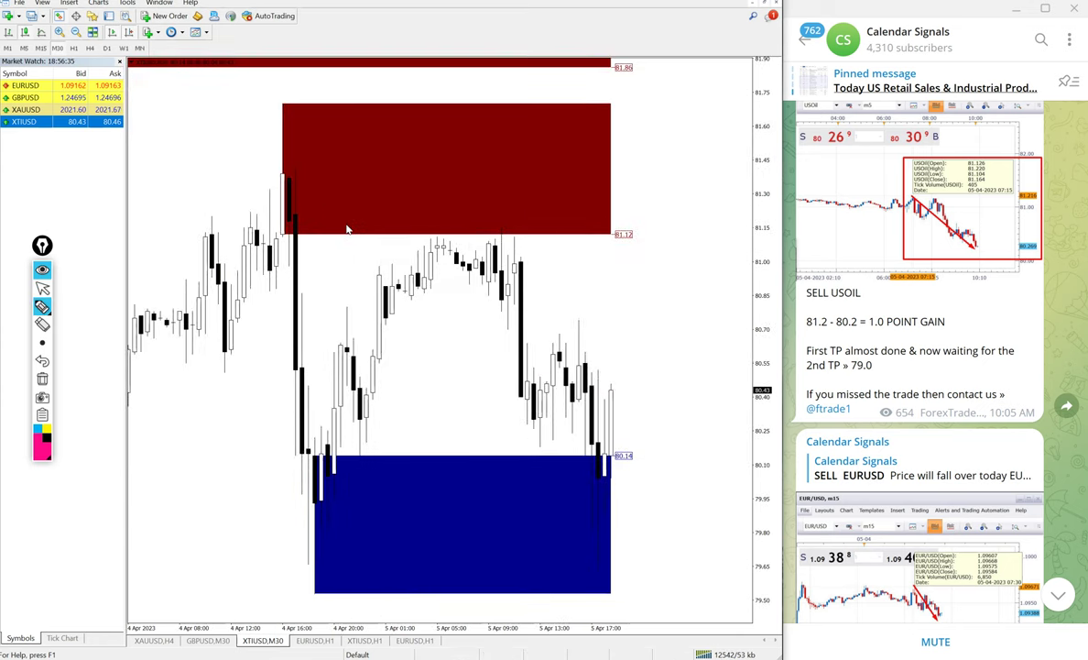
mouse_move(708, 320)
mouse_down()
mouse_move(726, 284)
mouse_move(744, 302)
mouse_move(841, 233)
mouse_up()
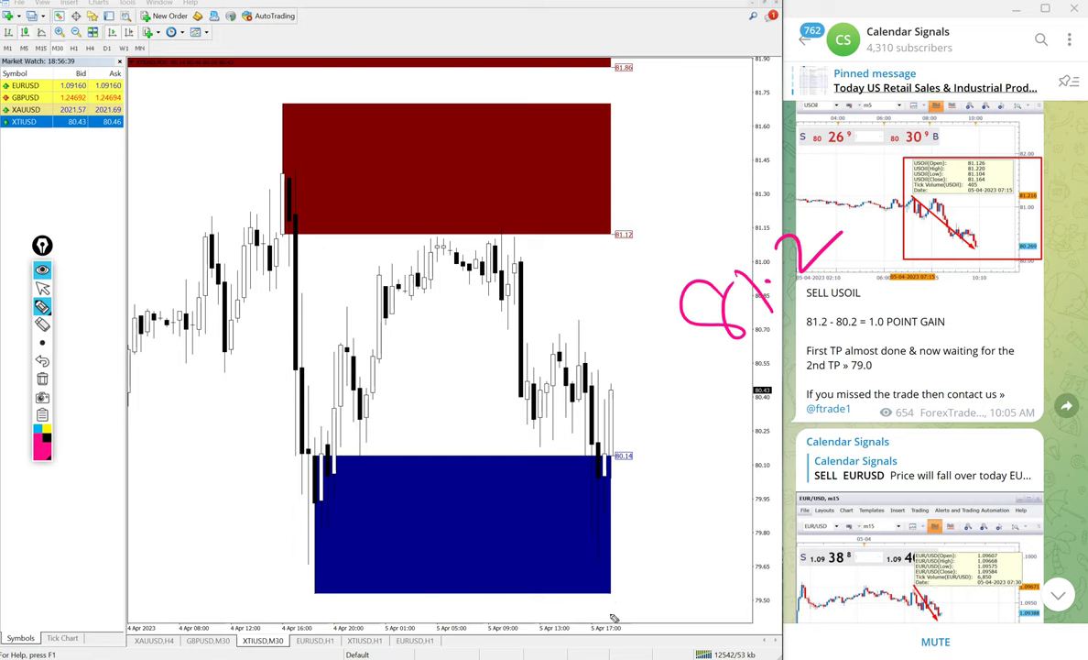
Mark the low of the XTIUSD drop inside the blue zone and handwrite 79.6 beneath the entry price.
drag(585, 561, 609, 552)
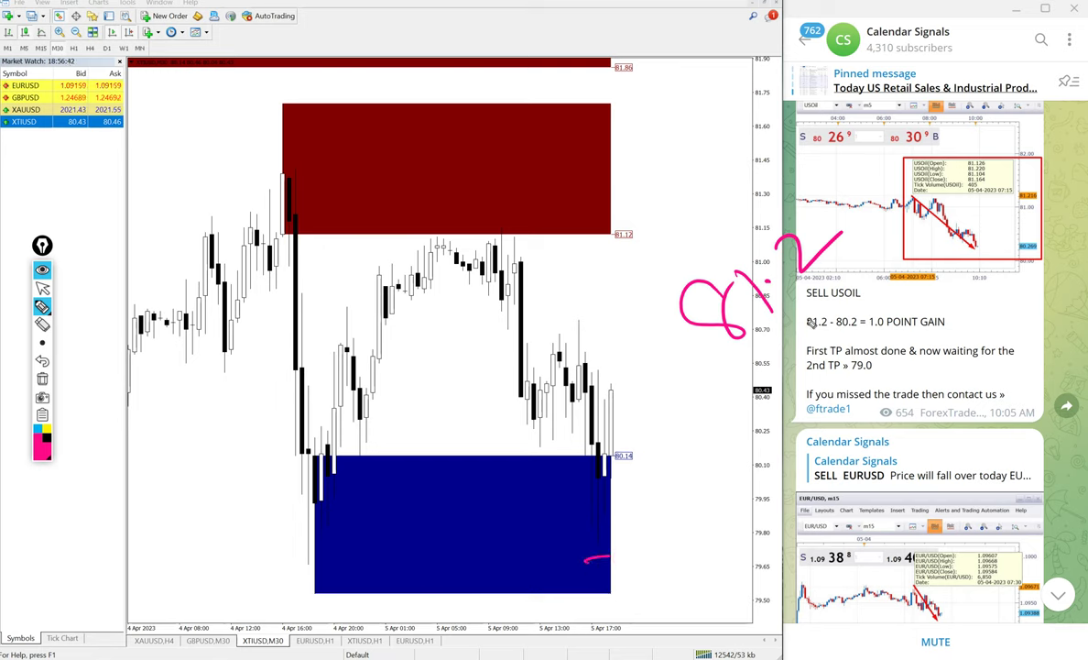
drag(754, 356, 803, 391)
mouse_move(765, 388)
mouse_down()
mouse_move(790, 363)
mouse_move(832, 353)
mouse_up()
click(847, 328)
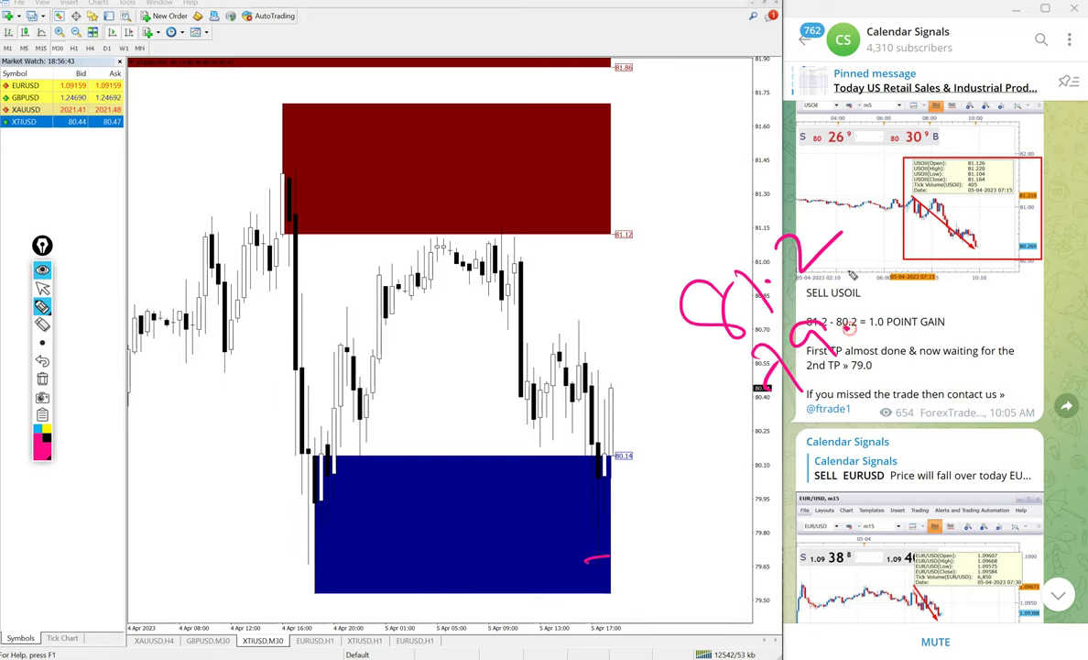
drag(843, 262, 854, 297)
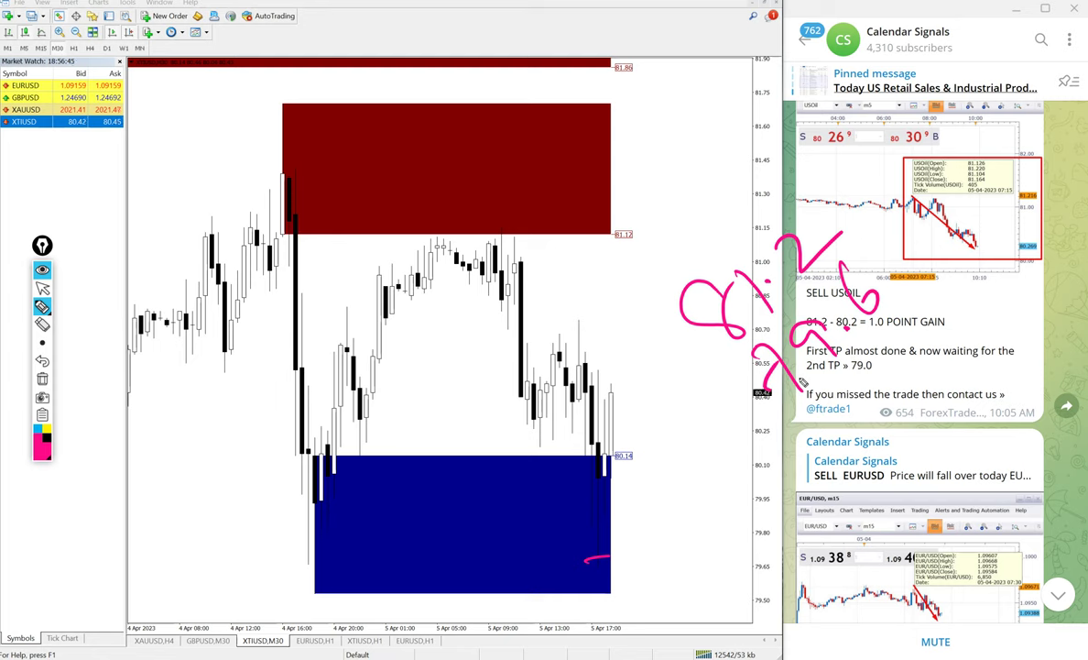
Rule a line under the XTIUSD prices, handwrite "1.6 points" with a double underline, and clear all annotations.
drag(764, 452, 927, 275)
drag(830, 400, 880, 428)
click(887, 385)
mouse_move(873, 335)
mouse_down()
mouse_move(922, 357)
mouse_move(905, 359)
mouse_up()
drag(918, 324, 957, 344)
mouse_move(921, 324)
mouse_down()
mouse_move(943, 311)
mouse_move(893, 261)
mouse_move(962, 183)
mouse_move(1032, 179)
mouse_up()
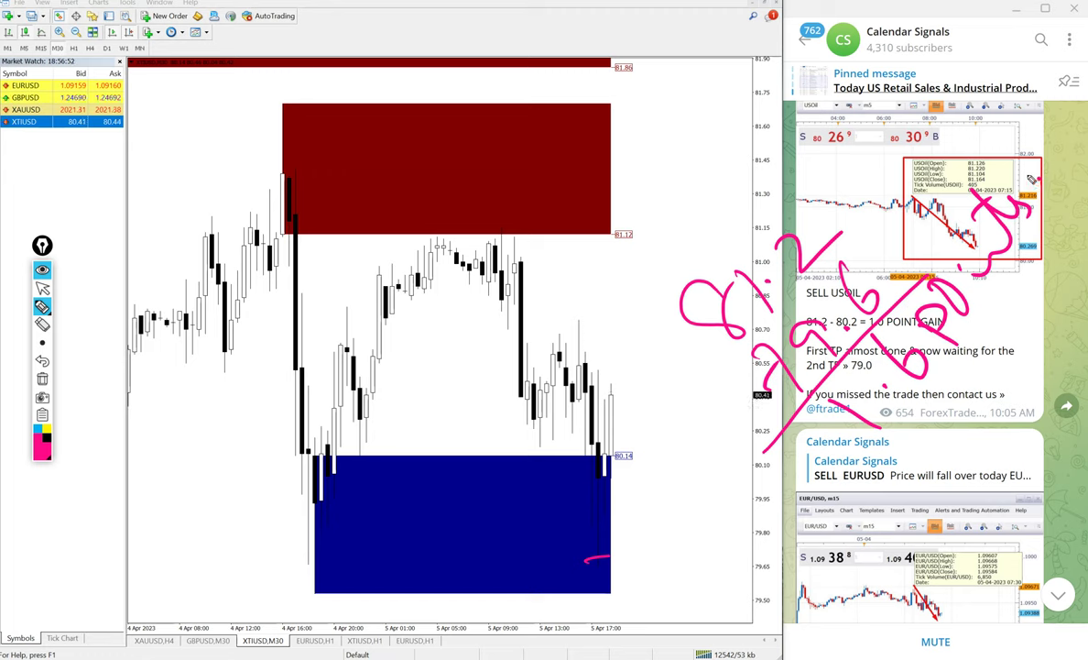
mouse_move(884, 484)
mouse_down()
mouse_move(994, 264)
mouse_move(1071, 280)
mouse_up()
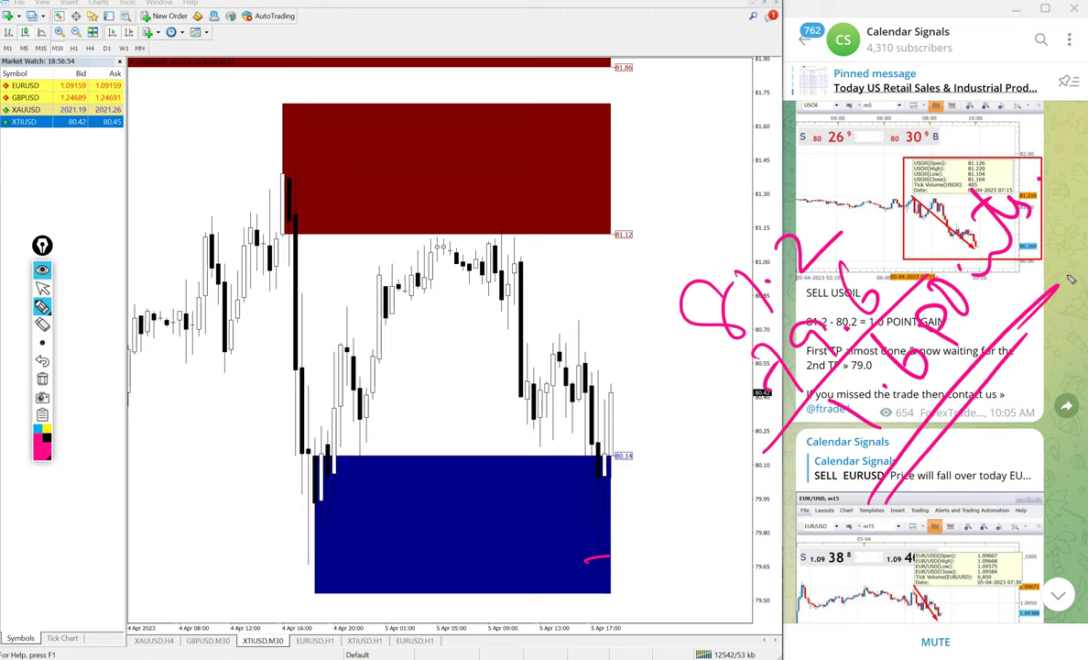
key(ctrl+shift+7)
key(ctrl+shift+2)
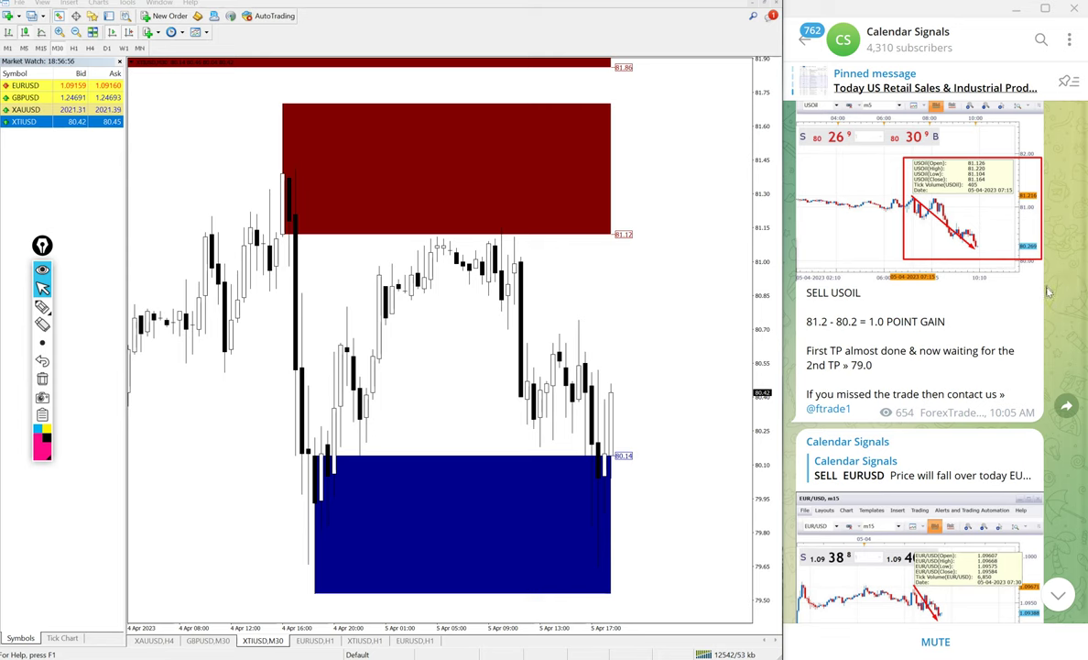
Review the channel's April 5 gain messages for EURUSD, XAUUSD and GBPUSD through to the latest post.
scroll(867, 330, down, 3)
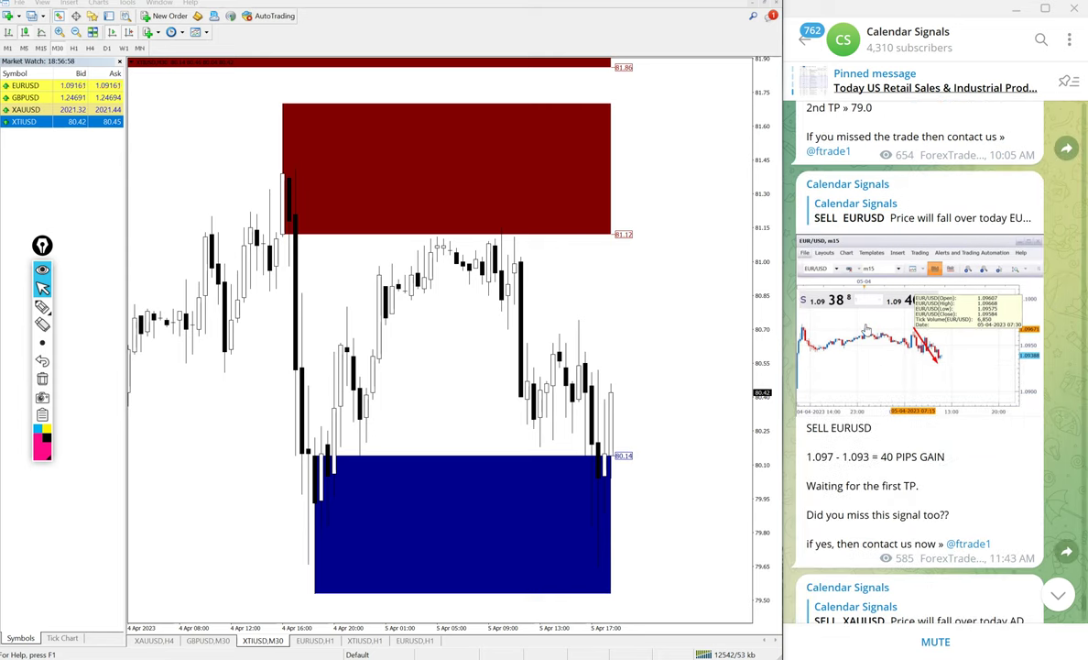
scroll(866, 330, up, 2)
scroll(866, 321, down, 2)
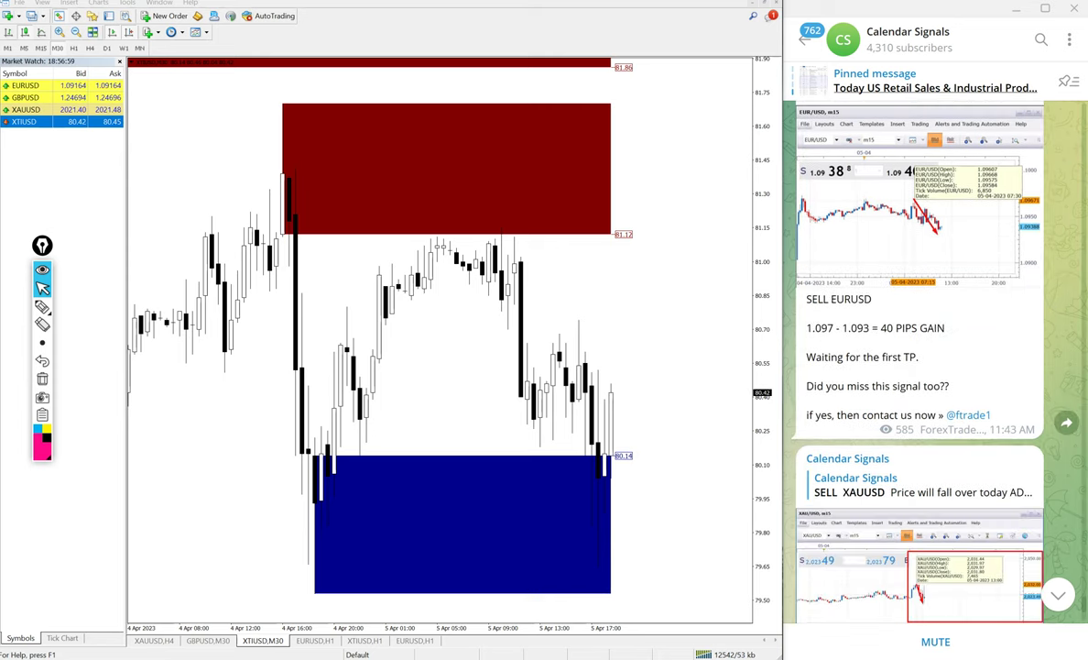
scroll(866, 302, up, 3)
scroll(867, 295, down, 2)
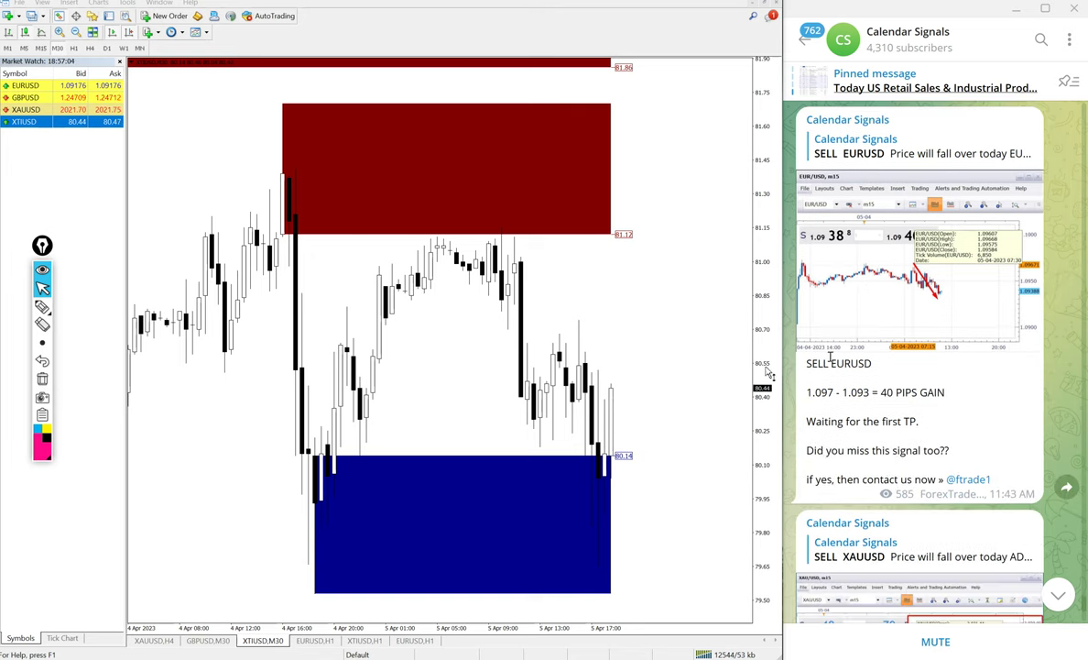
scroll(947, 387, down, 1)
scroll(947, 387, down, 7)
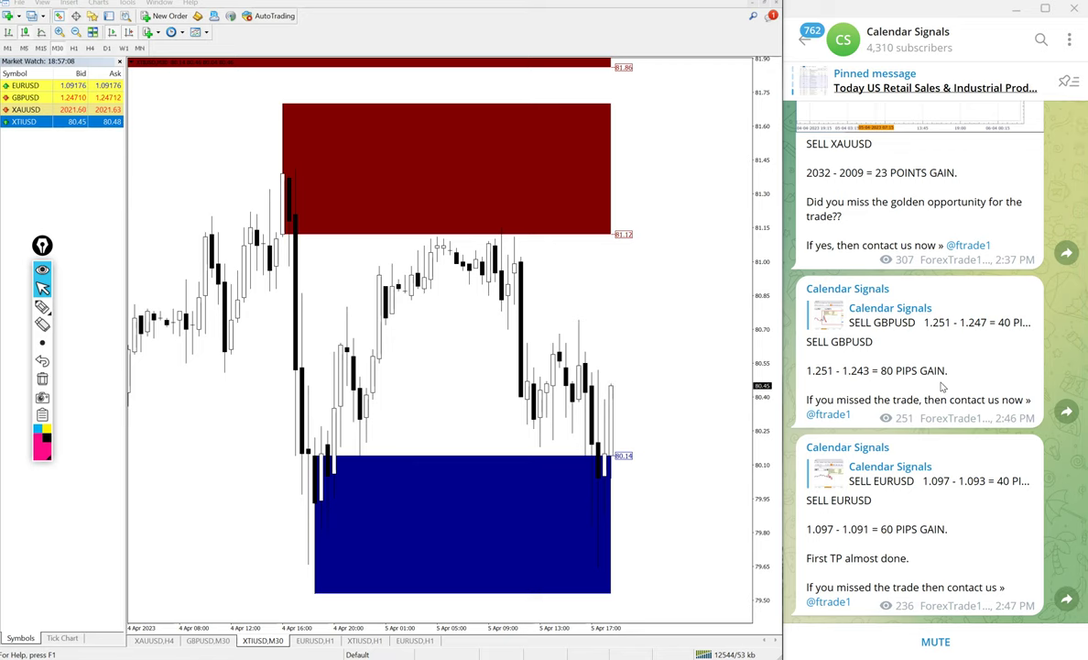
scroll(941, 387, up, 3)
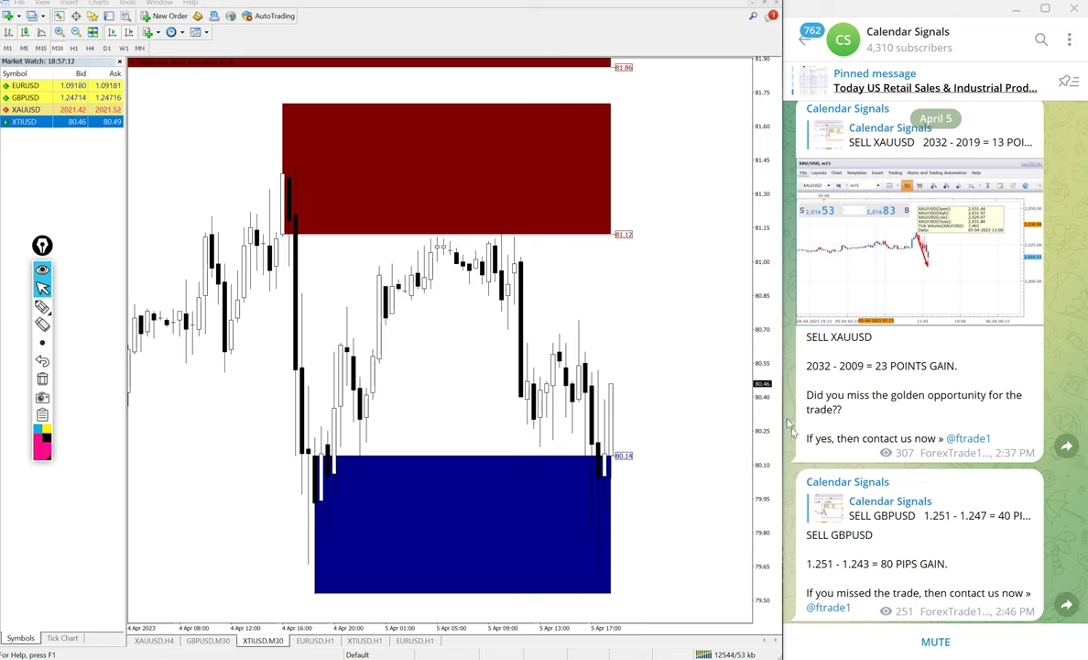
scroll(869, 362, down, 3)
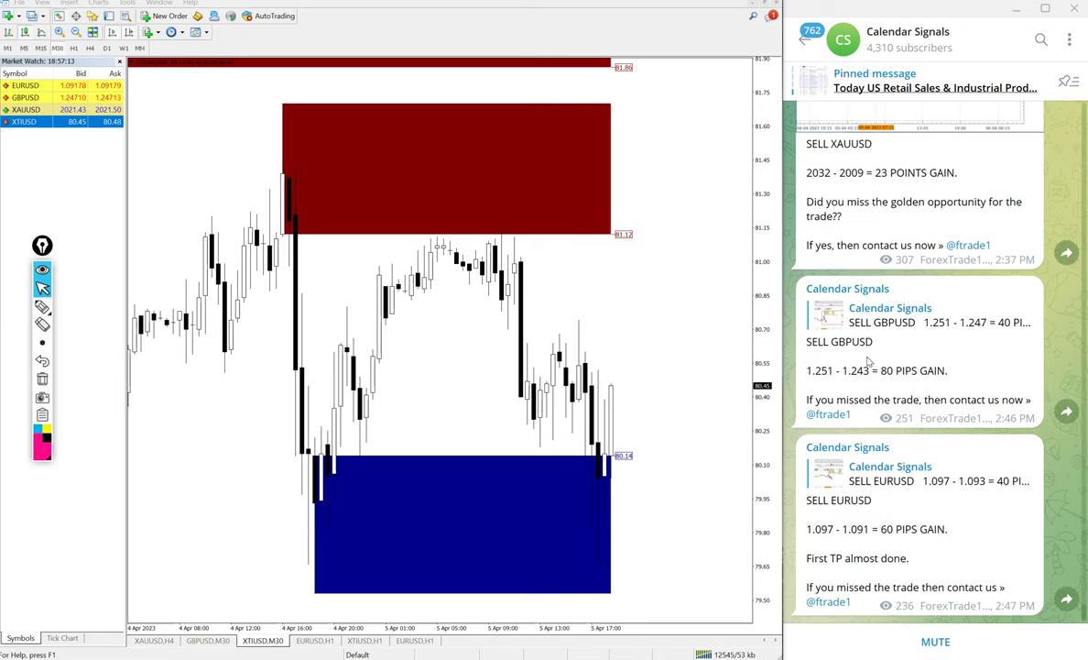